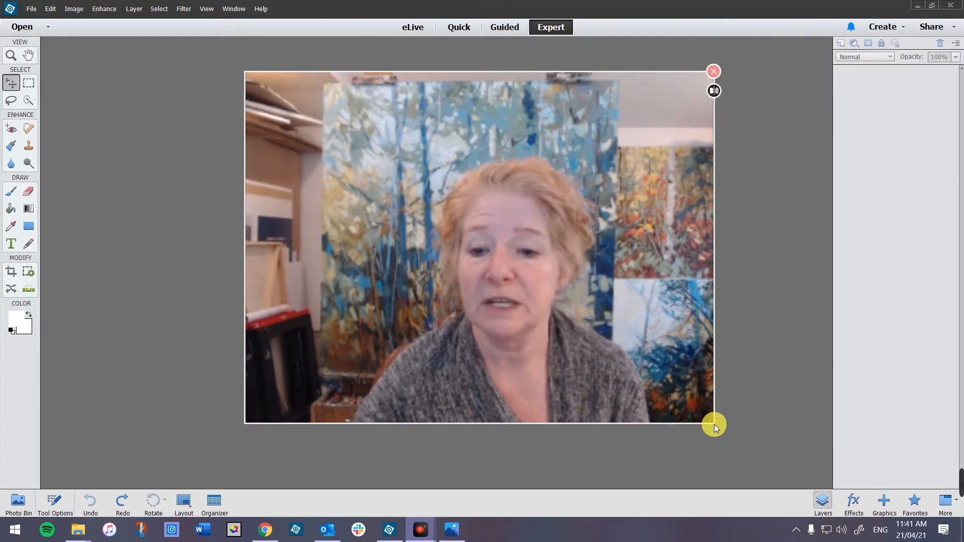
{"action": "left_click_drag", "start_coordinate": [713, 423], "coordinate": [499, 287]}
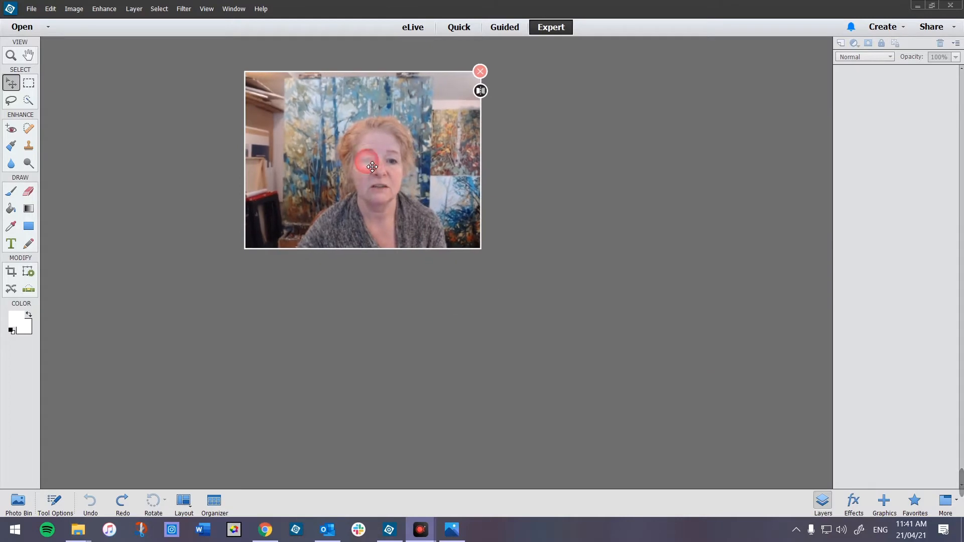
{"action": "left_click_drag", "start_coordinate": [481, 253], "coordinate": [407, 193]}
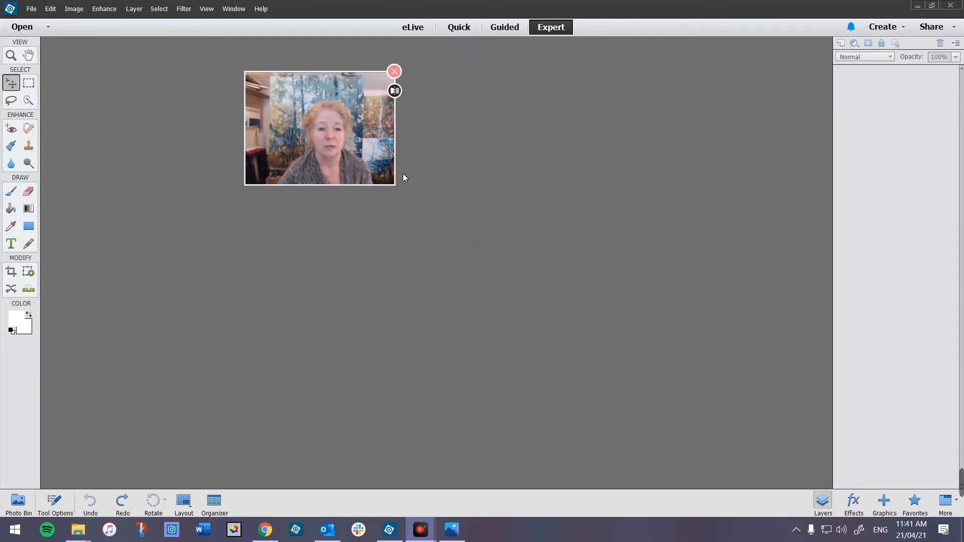
{"action": "left_click_drag", "start_coordinate": [308, 97], "coordinate": [851, 399]}
- Switch to Photos and read the image requirements in show entry specs.jpg, including format, size, resolution and naming rules
{"action": "left_click", "coordinate": [451, 529]}
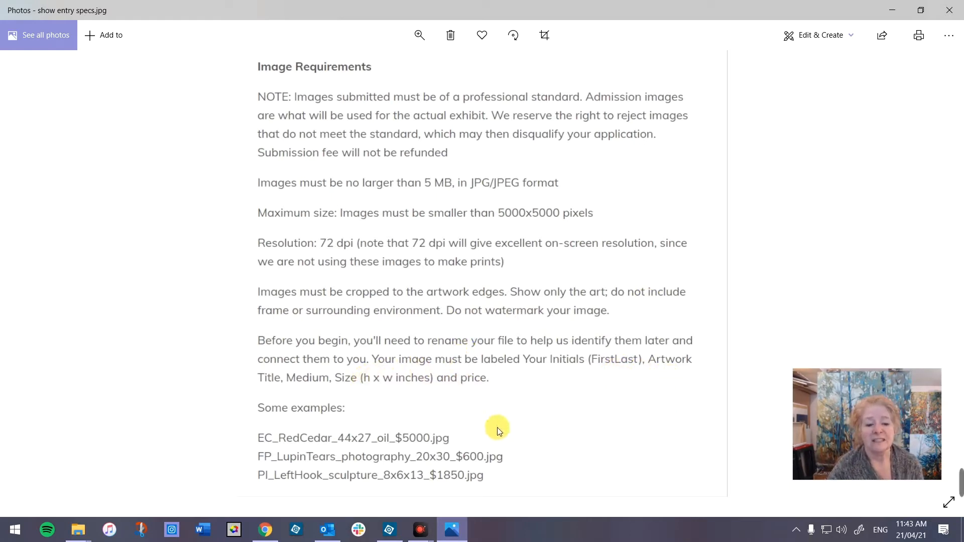
{"action": "left_click", "coordinate": [893, 10]}
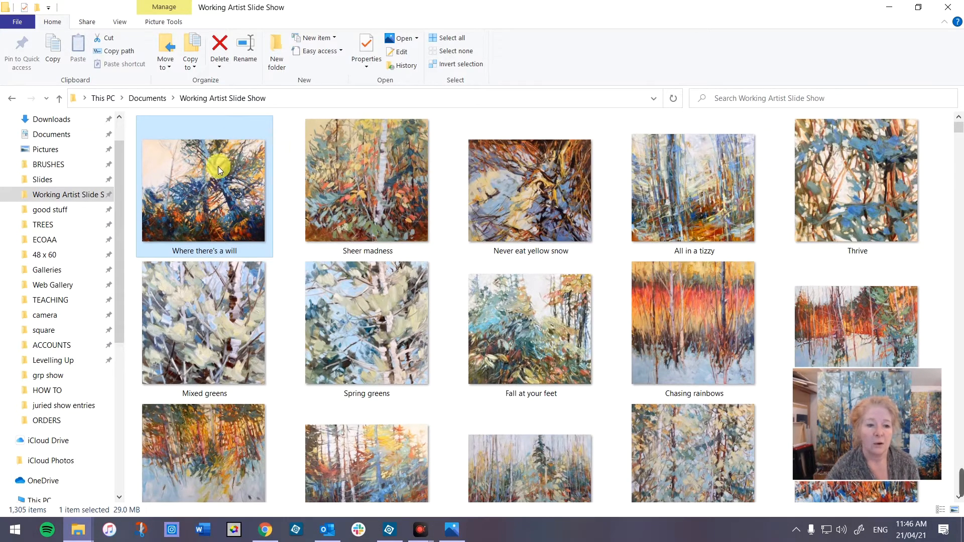
- Open the picture "Where there's a will" from the Working Artist Slide Show folder in Photoshop Elements 13 Editor
{"action": "double_click", "coordinate": [199, 184]}
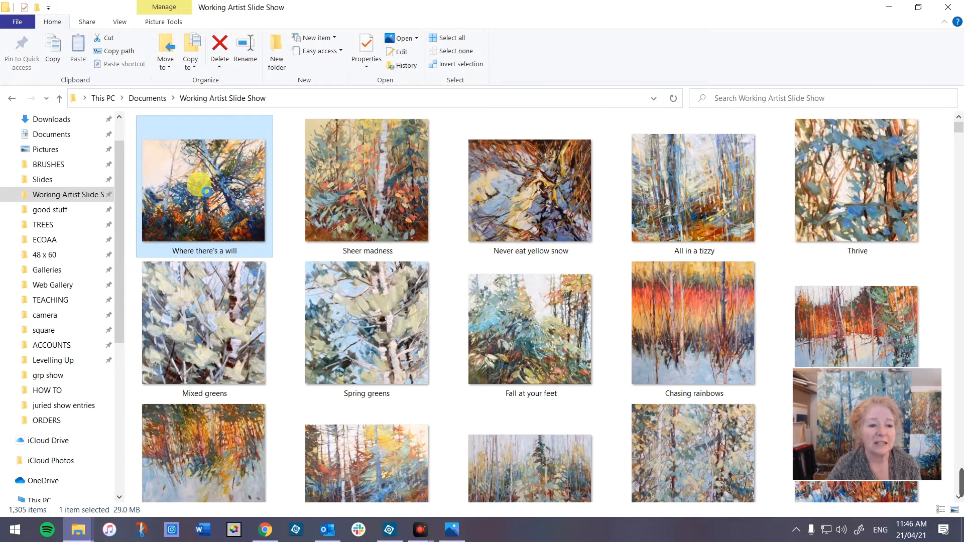
{"action": "right_click", "coordinate": [198, 184]}
{"action": "mouse_move", "coordinate": [150, 363]}
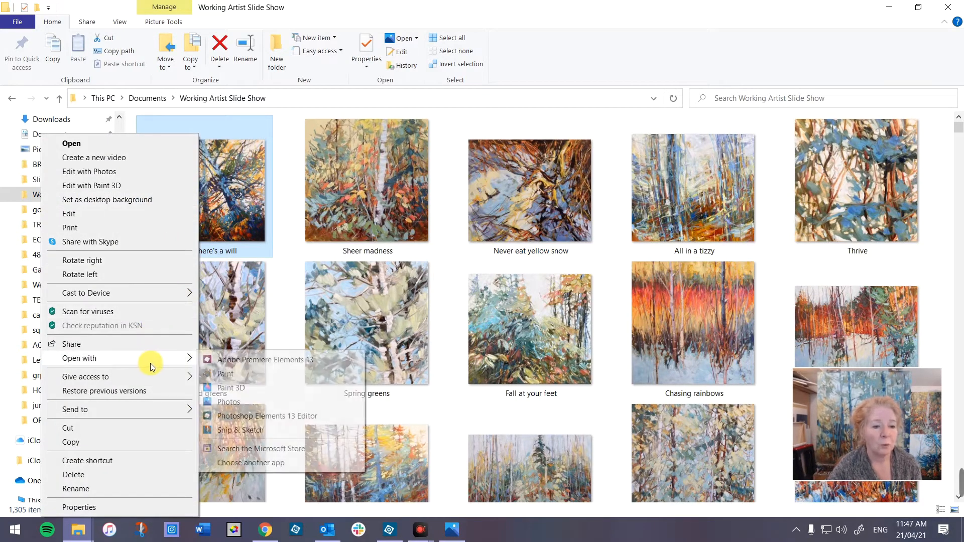
{"action": "left_click", "coordinate": [231, 415]}
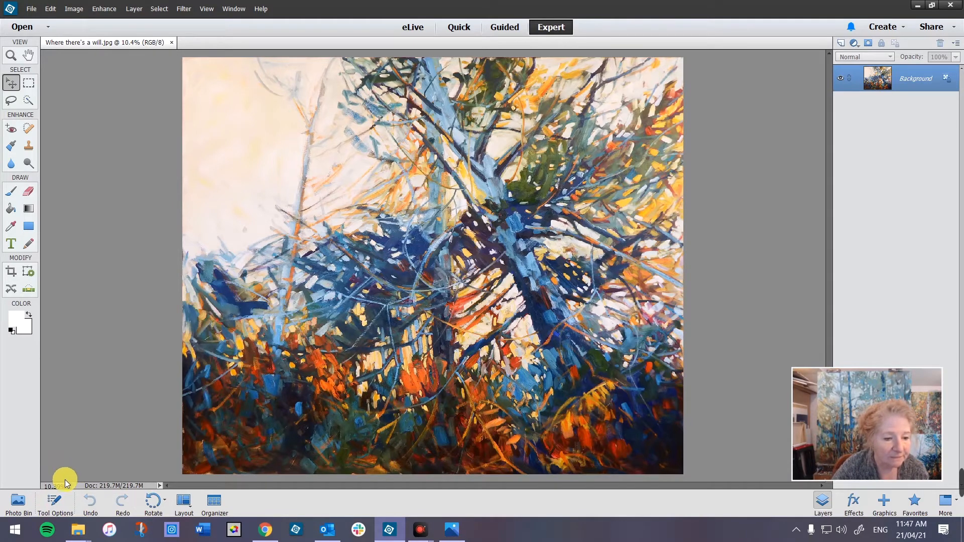
- Look at the open files in the Photo Bin and the document information display options, and hide the bin again
{"action": "left_click", "coordinate": [19, 502]}
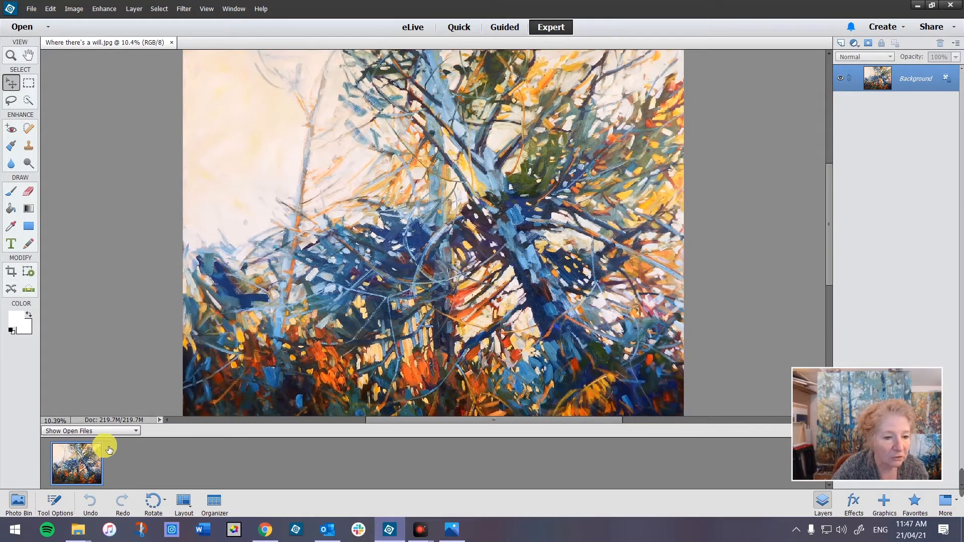
{"action": "left_click", "coordinate": [133, 431]}
{"action": "left_click", "coordinate": [134, 432]}
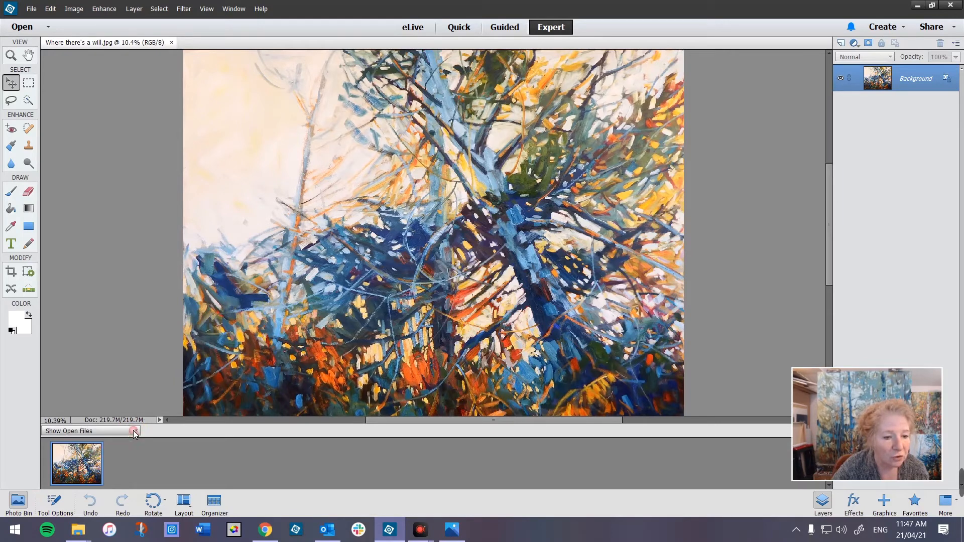
{"action": "left_click", "coordinate": [159, 420]}
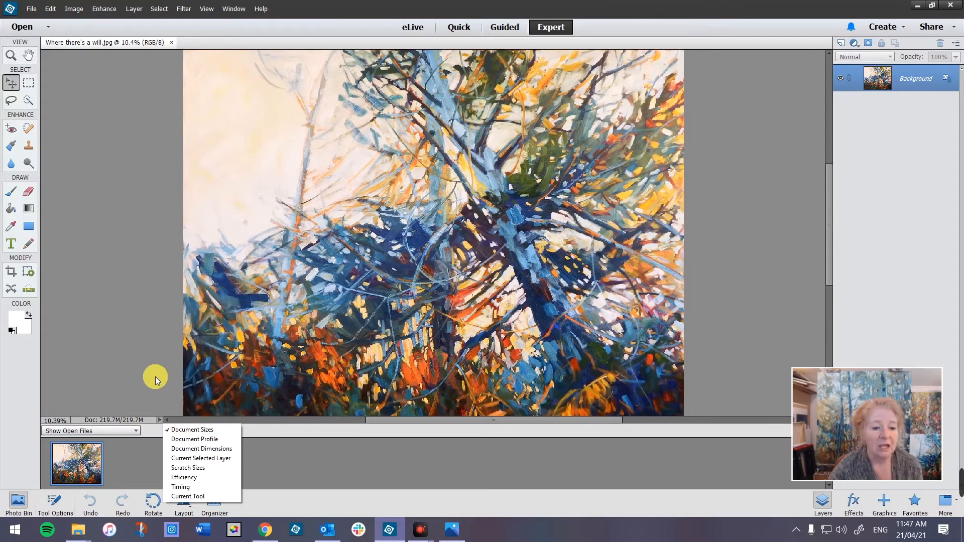
{"action": "left_click", "coordinate": [150, 364]}
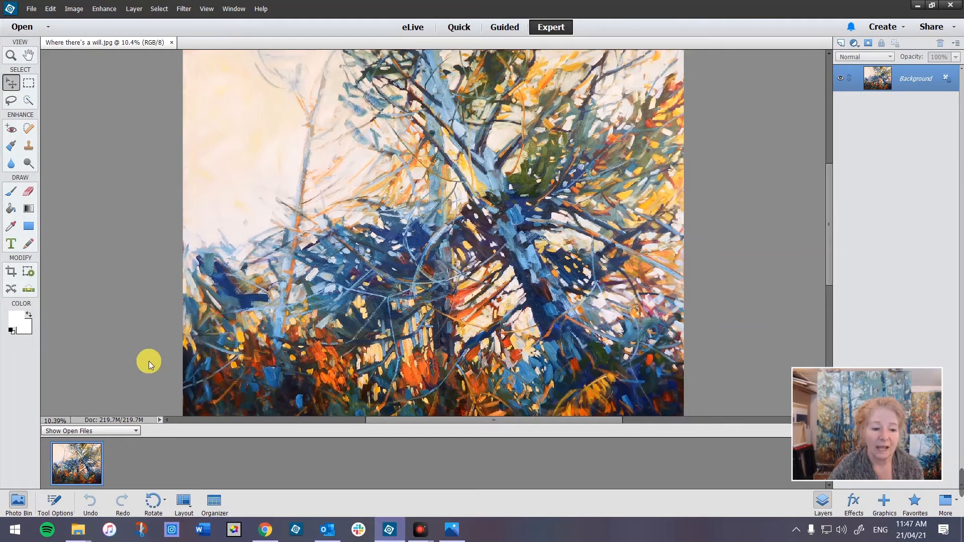
{"action": "left_click", "coordinate": [18, 501]}
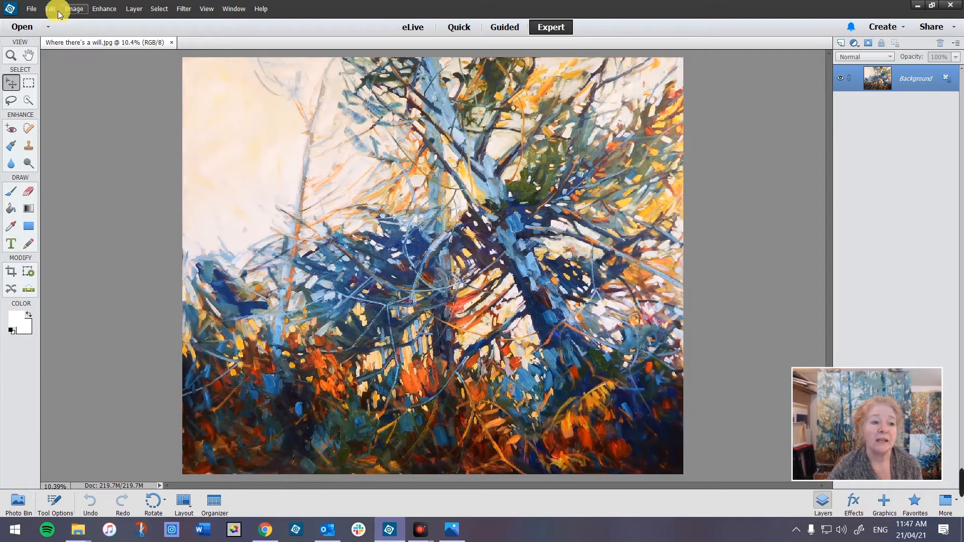
- Open the image's resize settings and set the resolution to 72 pixels/inch
{"action": "left_click", "coordinate": [73, 9]}
{"action": "mouse_move", "coordinate": [112, 68]}
{"action": "left_click", "coordinate": [156, 70]}
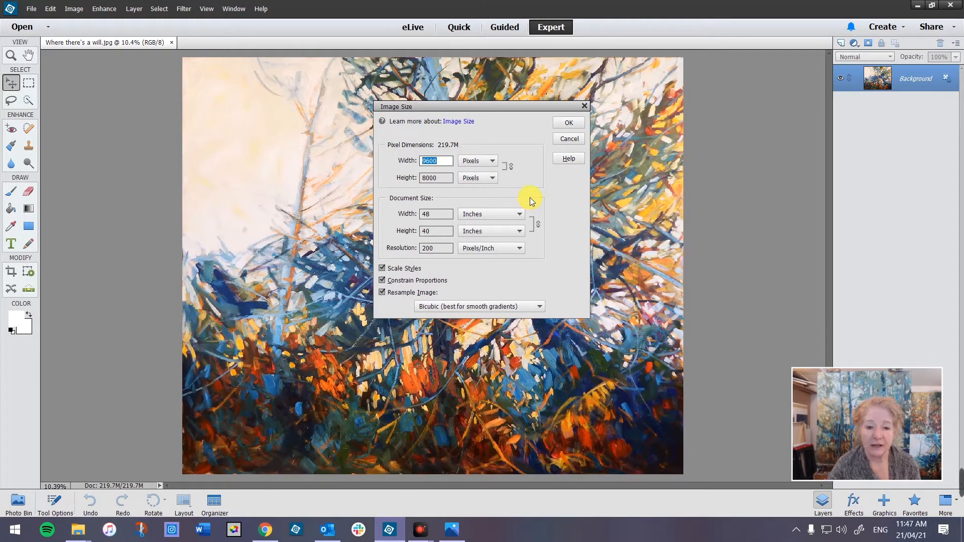
{"action": "left_click", "coordinate": [444, 250]}
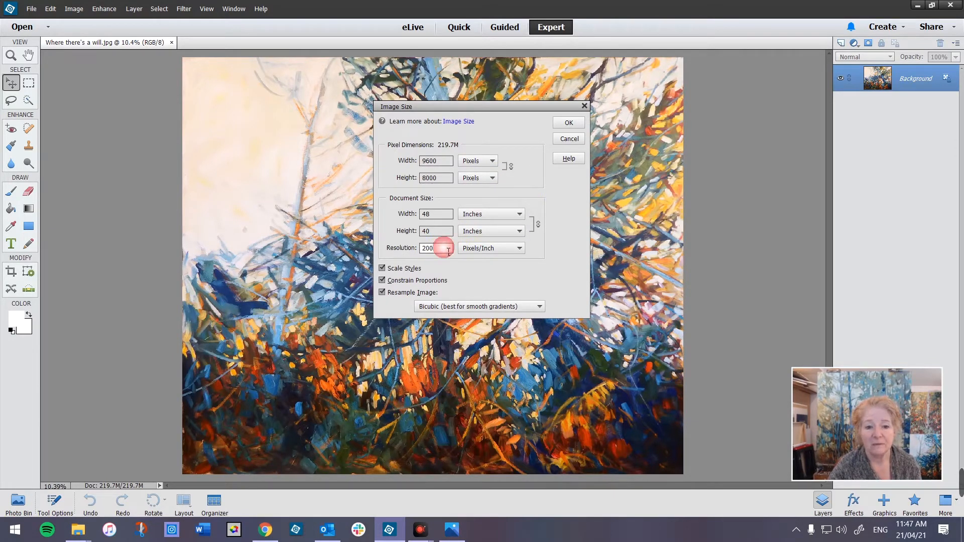
{"action": "left_click", "coordinate": [431, 160]}
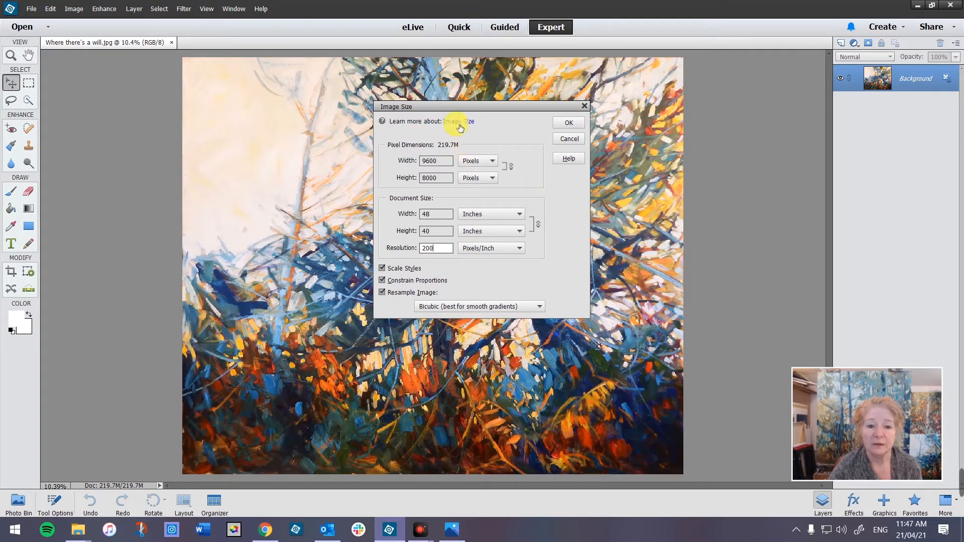
{"action": "left_click_drag", "start_coordinate": [445, 249], "coordinate": [420, 250]}
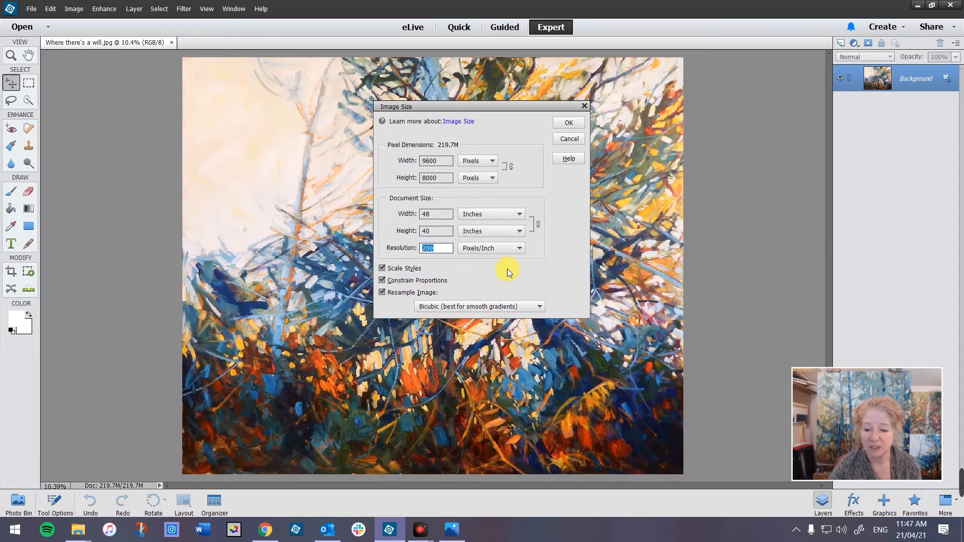
{"action": "type", "text": "72"}
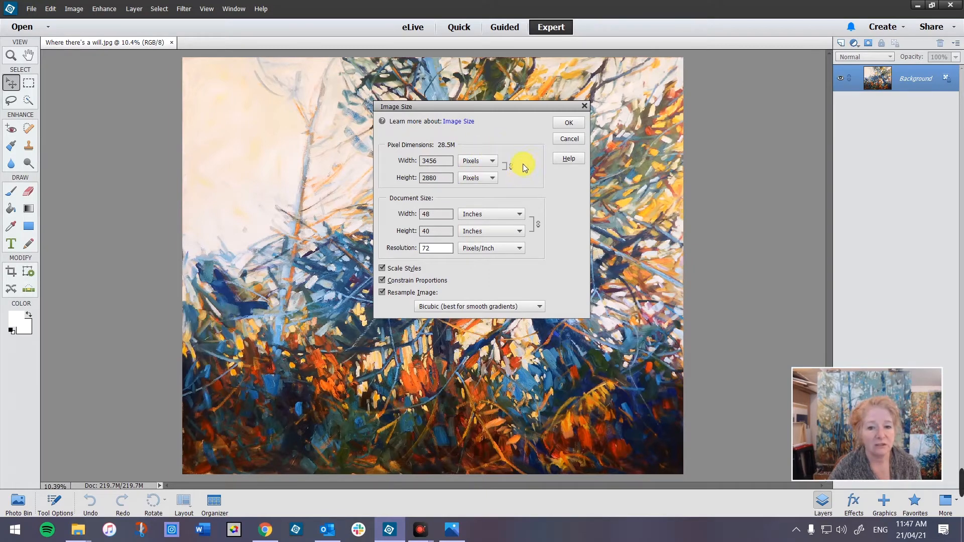
- Try document widths of 40, 35 and 30 inches to compare the resulting file size
{"action": "left_click", "coordinate": [437, 236]}
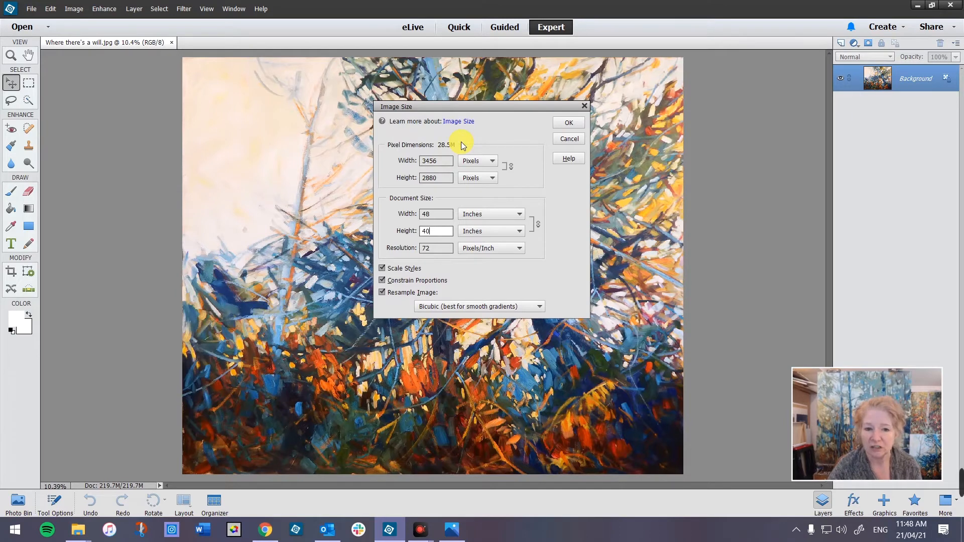
{"action": "double_click", "coordinate": [438, 217]}
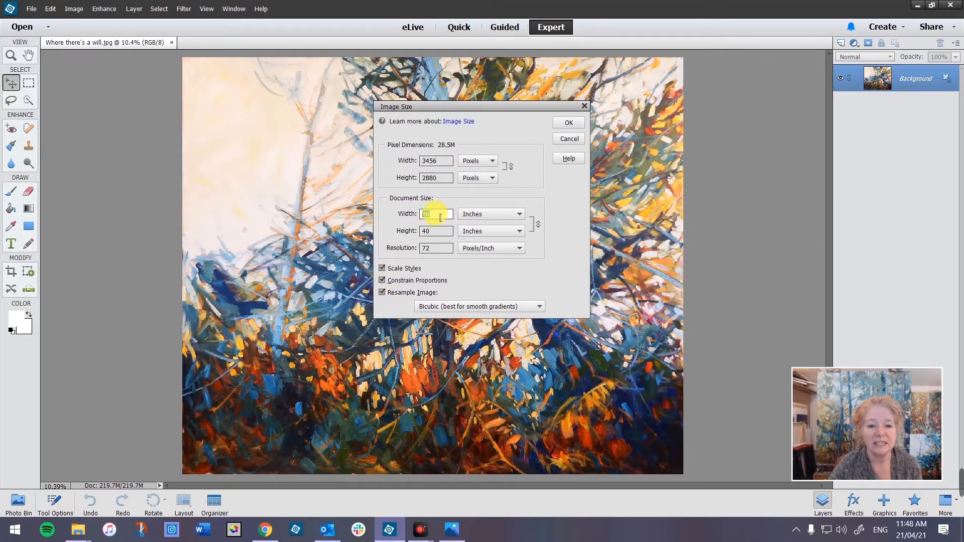
{"action": "type", "text": "40"}
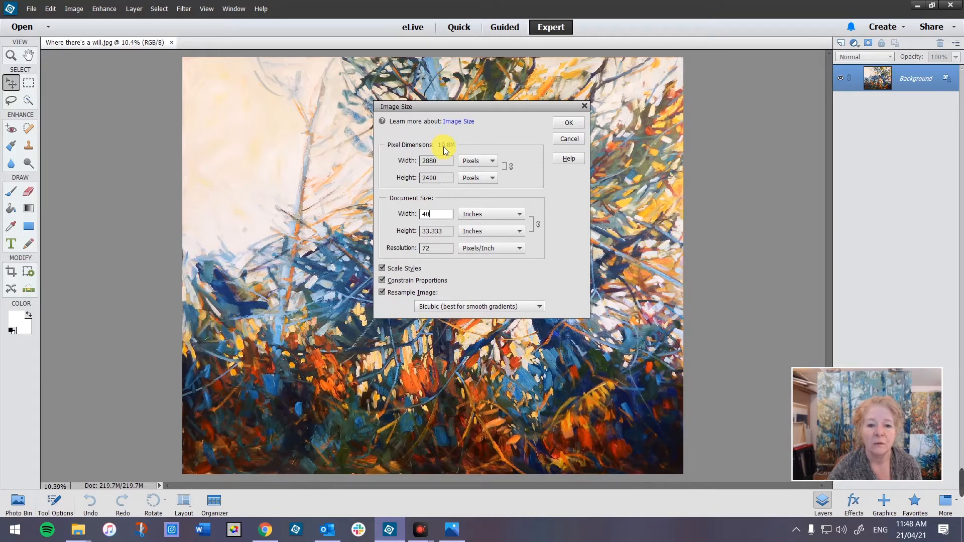
{"action": "double_click", "coordinate": [430, 214]}
{"action": "type", "text": "35"}
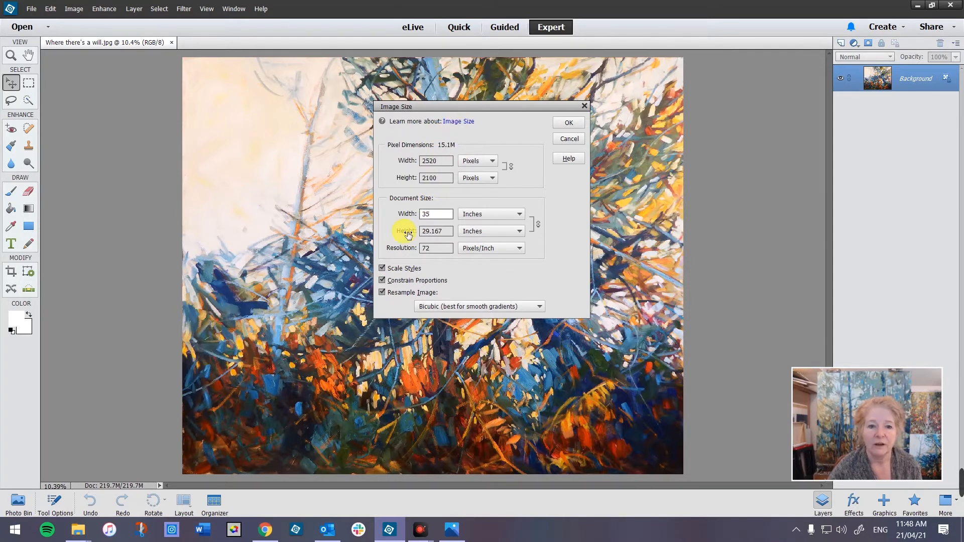
{"action": "double_click", "coordinate": [440, 216]}
{"action": "left_click_drag", "start_coordinate": [437, 208], "coordinate": [381, 227]}
{"action": "type", "text": "30"}
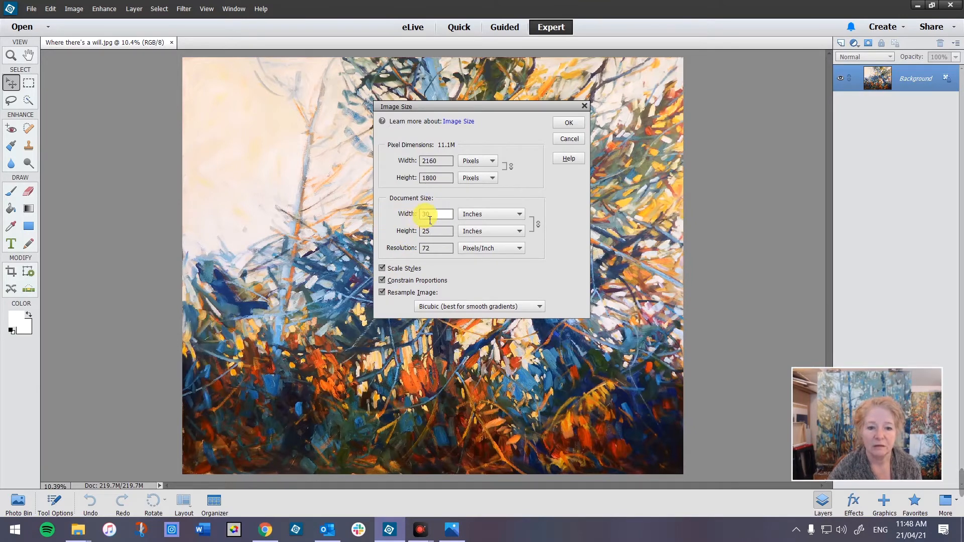
- Reduce the document width to 20 inches, after trying 25 inches, and apply the new image size
{"action": "left_click_drag", "start_coordinate": [433, 215], "coordinate": [354, 209]}
{"action": "type", "text": "25"}
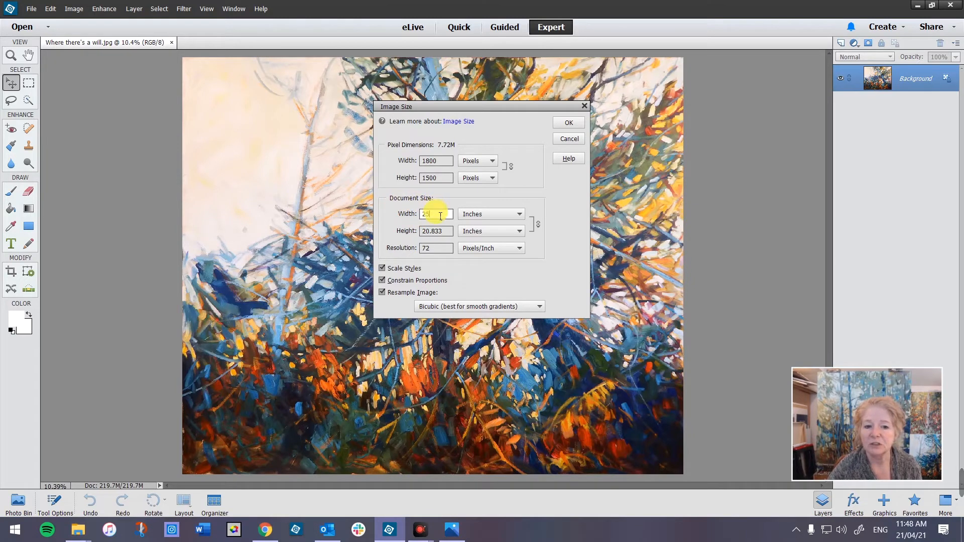
{"action": "left_click_drag", "start_coordinate": [439, 216], "coordinate": [427, 216]}
{"action": "type", "text": "0"}
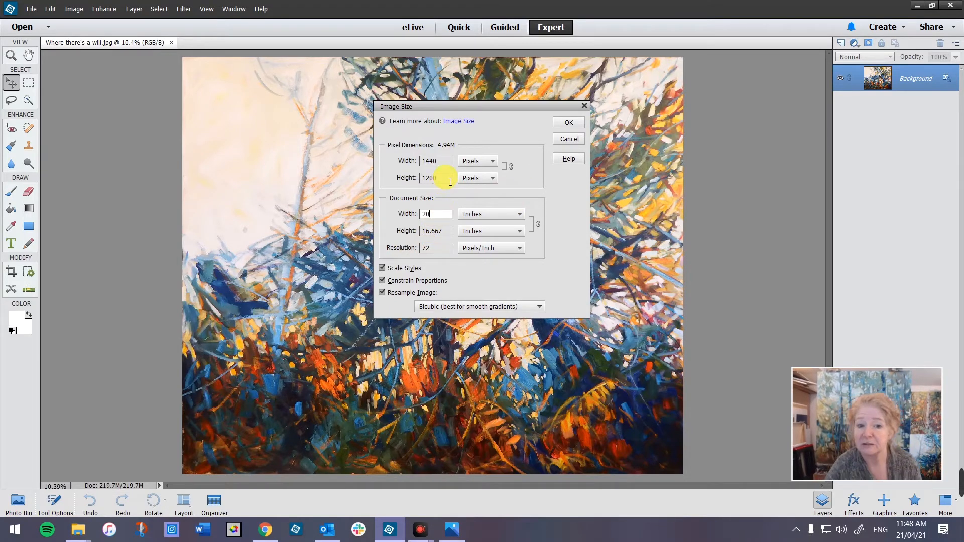
{"action": "left_click", "coordinate": [570, 122]}
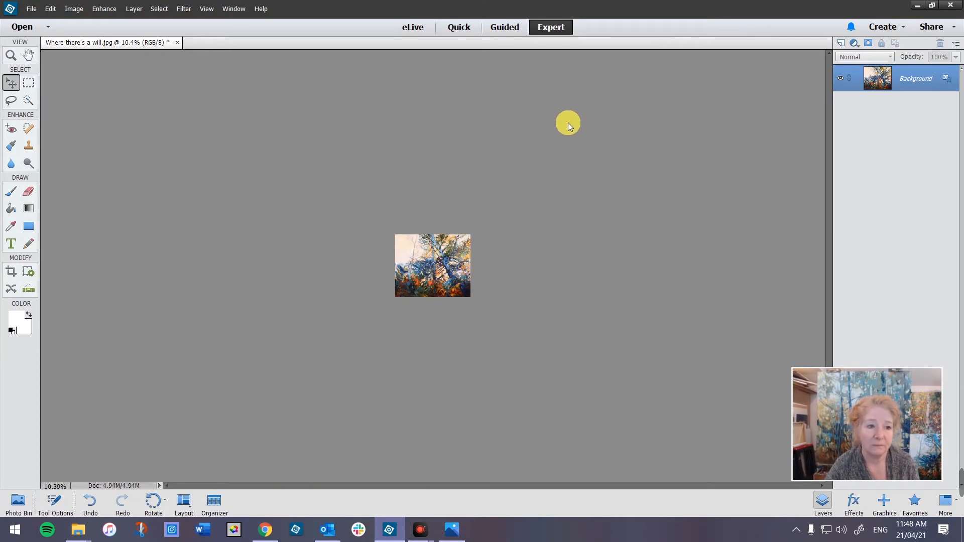
{"action": "left_click", "coordinate": [33, 11]}
{"action": "left_click", "coordinate": [60, 99]}
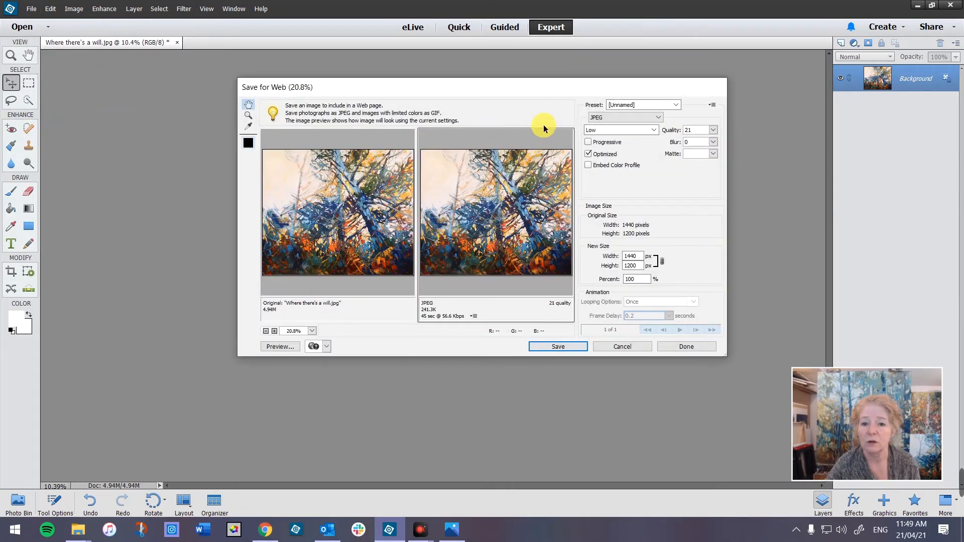
{"action": "left_click", "coordinate": [636, 348]}
- Start saving the resized image as a JPEG under a new name in the Desktop's "juried show entries" folder
{"action": "left_click", "coordinate": [29, 8]}
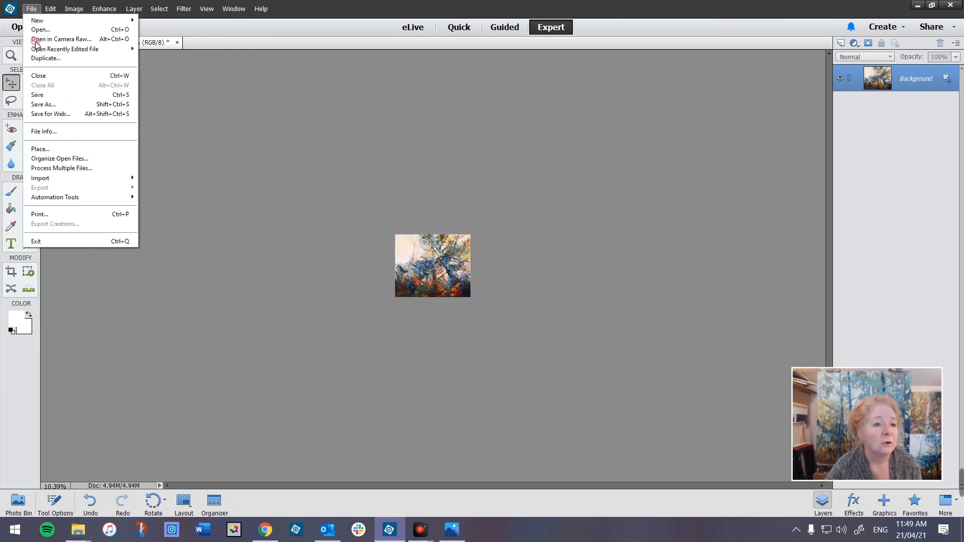
{"action": "left_click", "coordinate": [50, 104]}
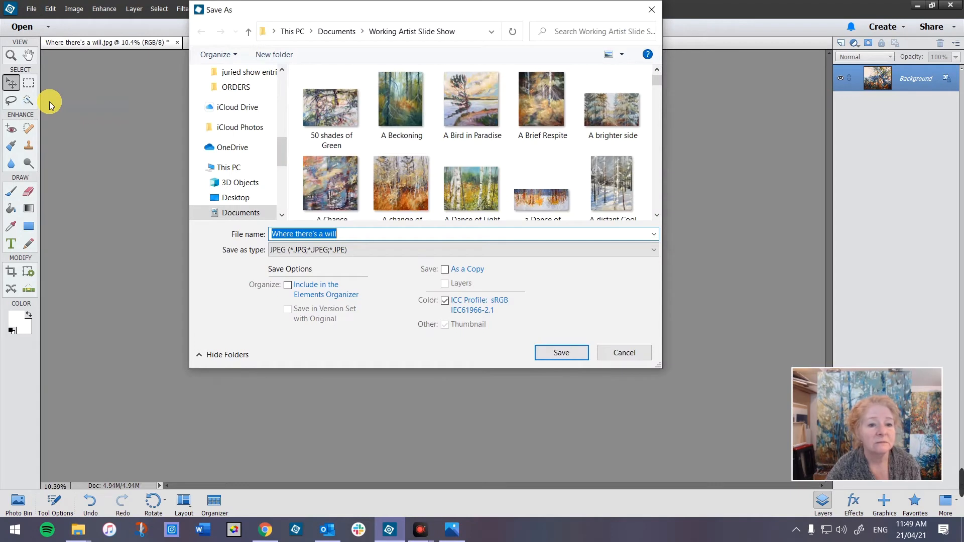
{"action": "left_click", "coordinate": [251, 197]}
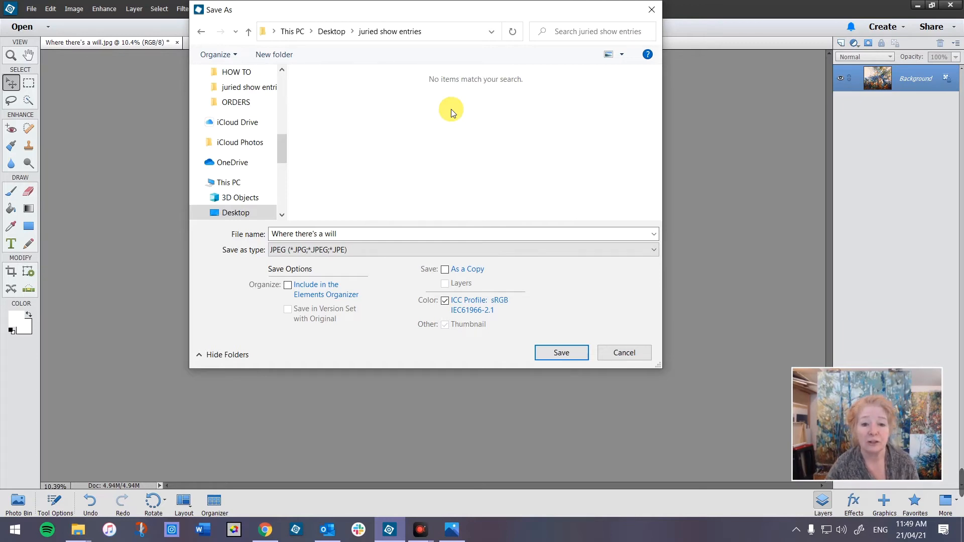
{"action": "left_click", "coordinate": [351, 241]}
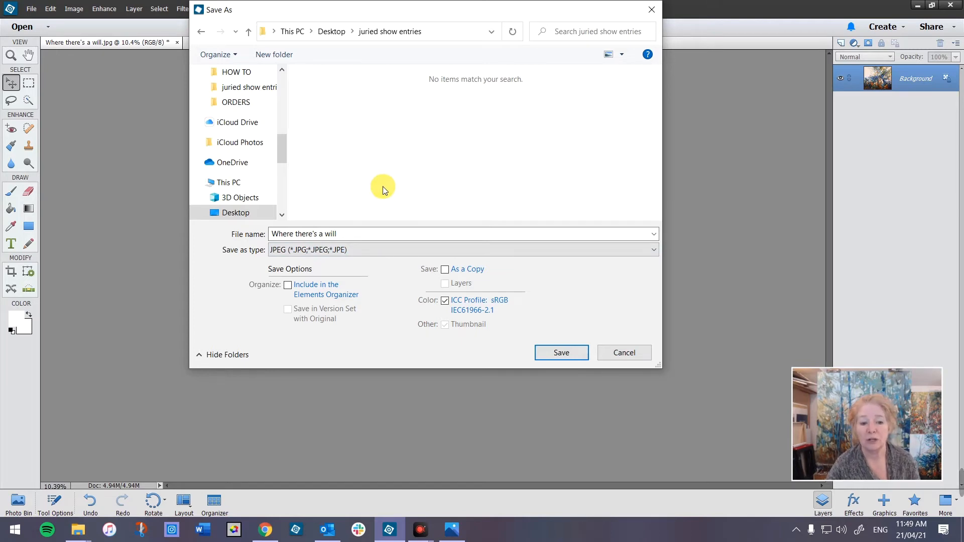
- Check the naming rule in the show entry specs and begin the file name as "sd_Where there's a will_"
{"action": "left_click", "coordinate": [452, 529]}
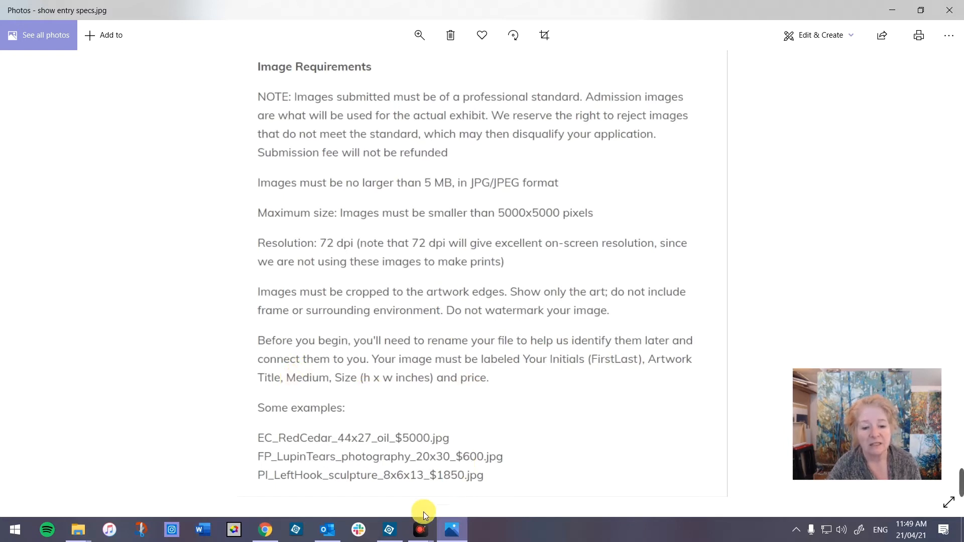
{"action": "left_click", "coordinate": [389, 532]}
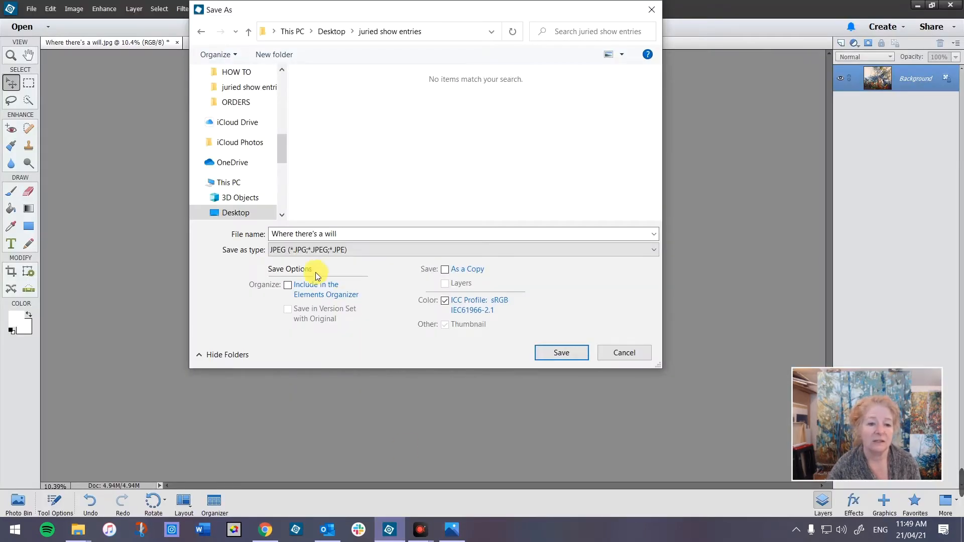
{"action": "left_click", "coordinate": [277, 232]}
{"action": "left_click", "coordinate": [275, 236]}
{"action": "type", "text": "sd"}
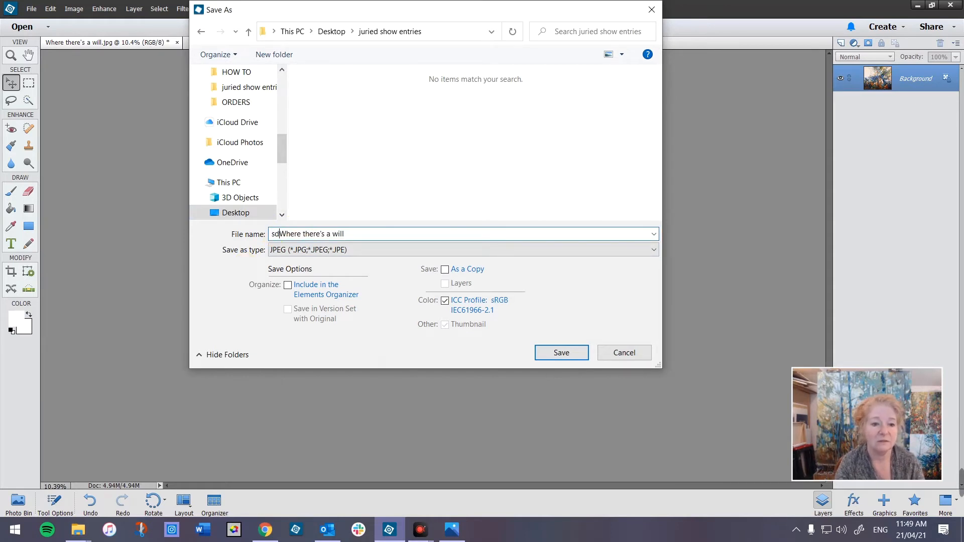
{"action": "type", "text": "_"}
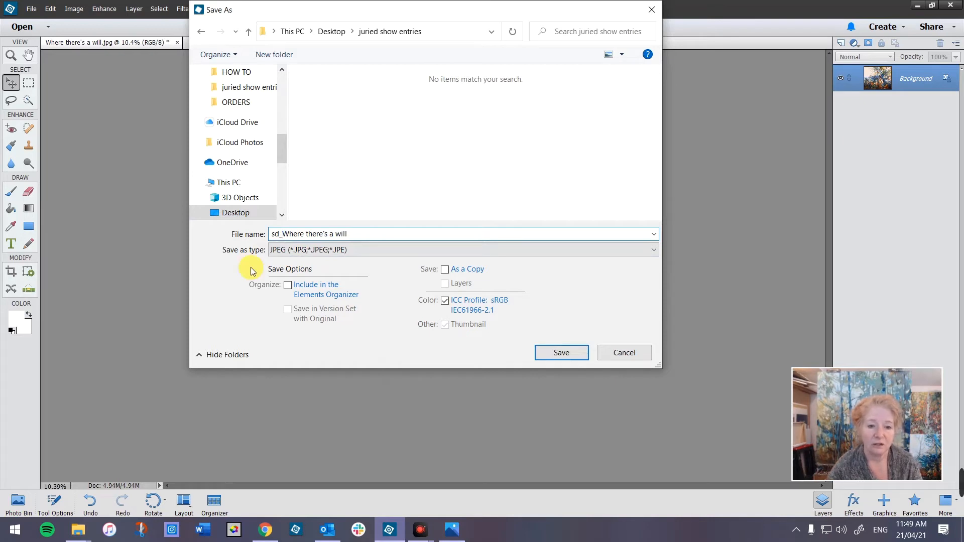
{"action": "left_click", "coordinate": [343, 236]}
{"action": "type", "text": "_"}
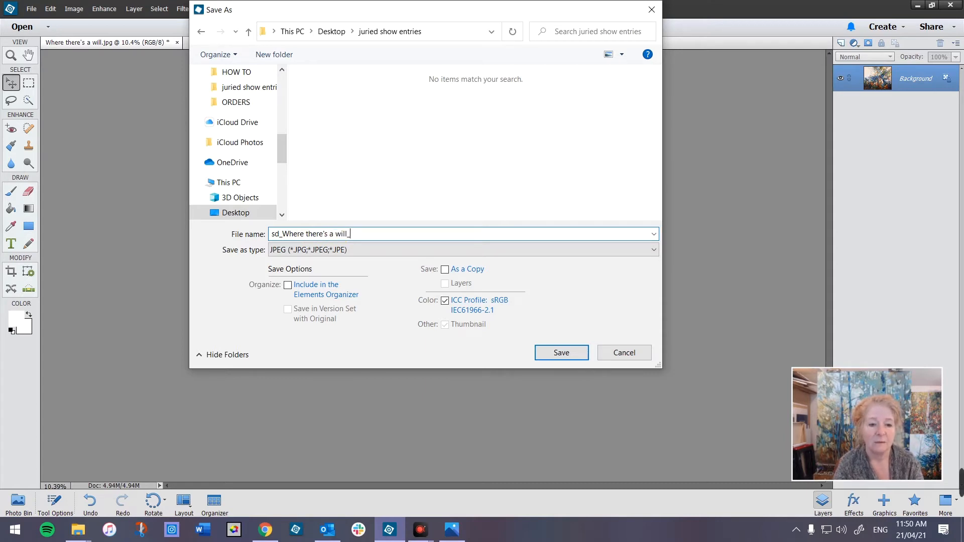
- Recheck the specs, complete the file name as "sd_Where there's a will_oil on panel_40x48_3500", and try saving to preview the JPEG size
{"action": "left_click", "coordinate": [451, 528]}
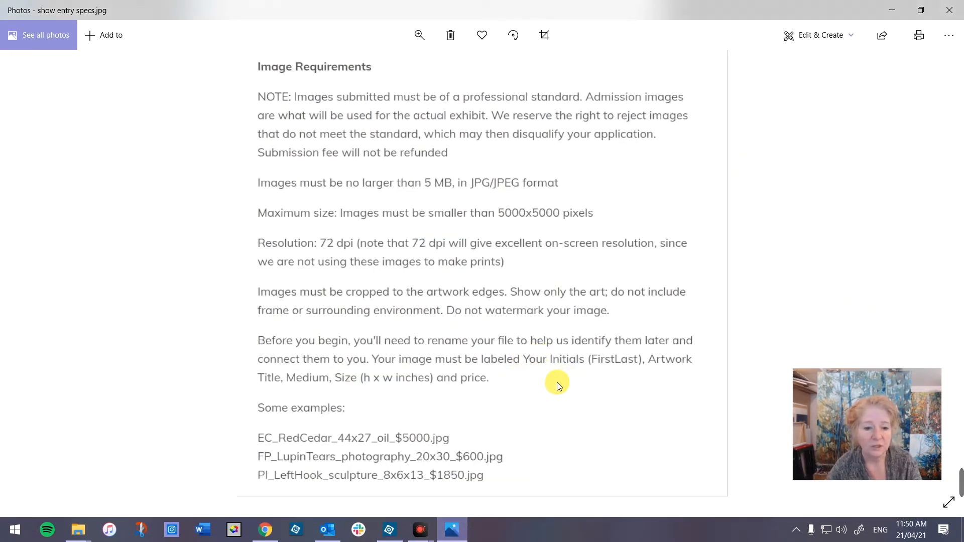
{"action": "left_click", "coordinate": [388, 533]}
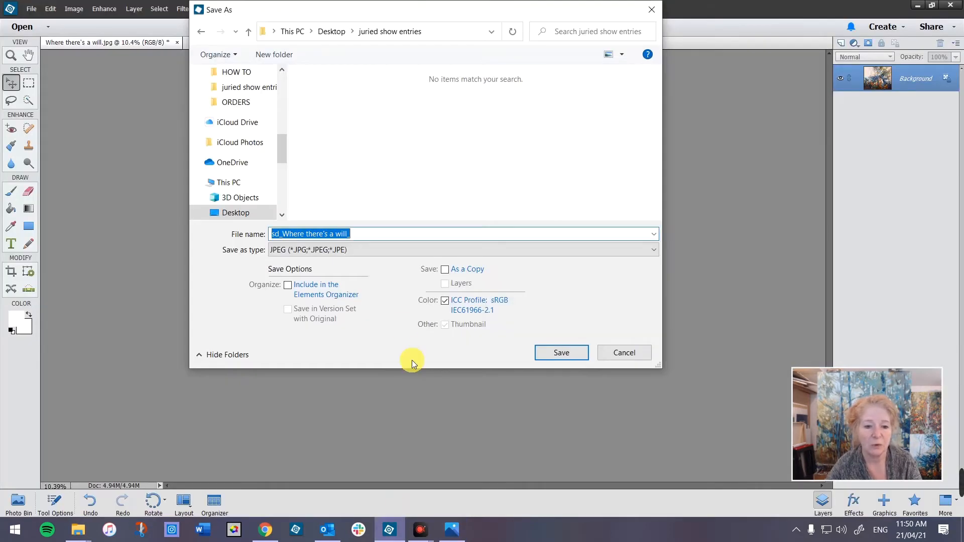
{"action": "left_click", "coordinate": [358, 234]}
{"action": "type", "text": "_oil on panel"}
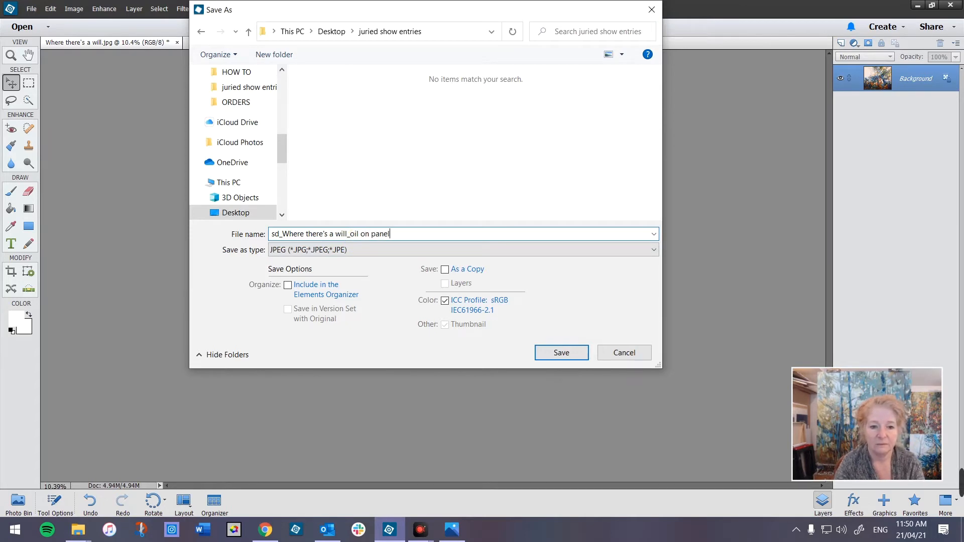
{"action": "type", "text": "_"}
{"action": "type", "text": "40x"}
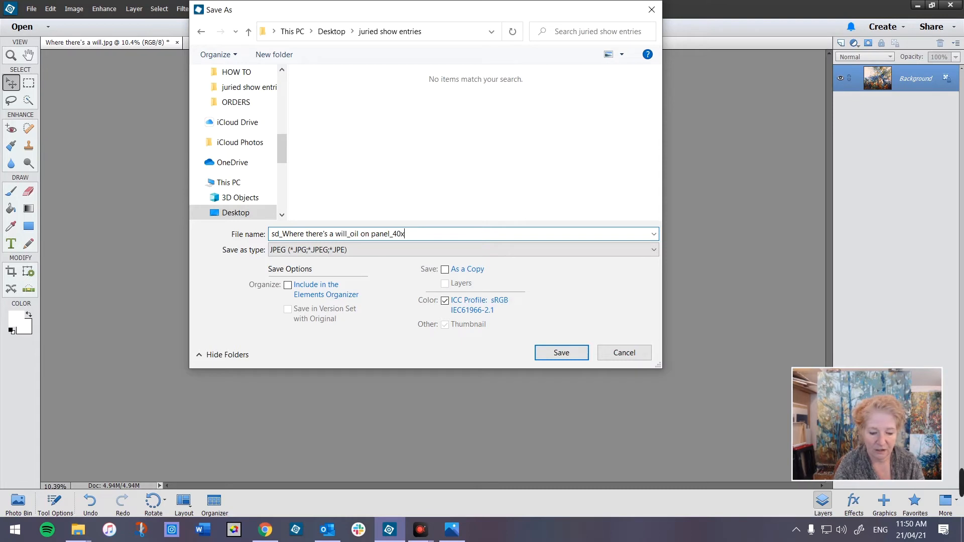
{"action": "type", "text": "48"}
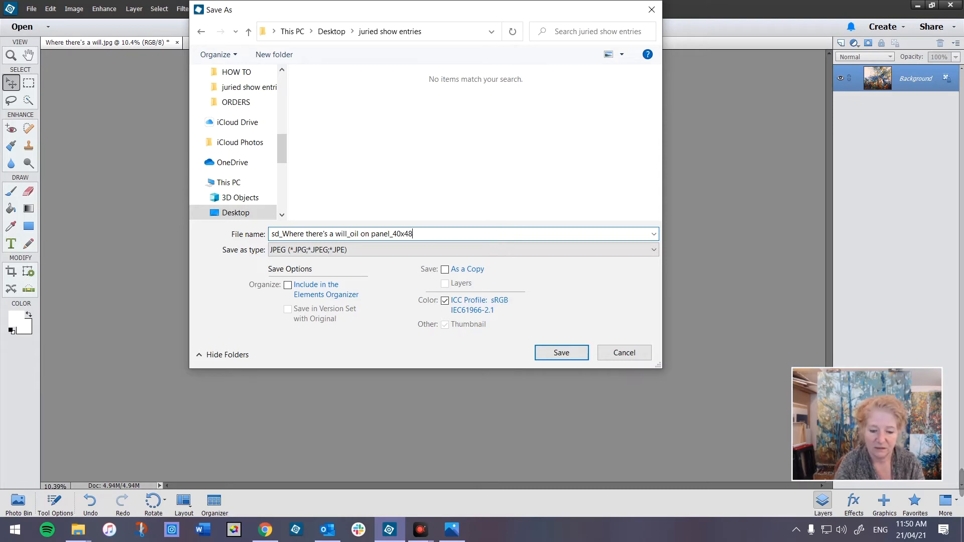
{"action": "type", "text": "_3500"}
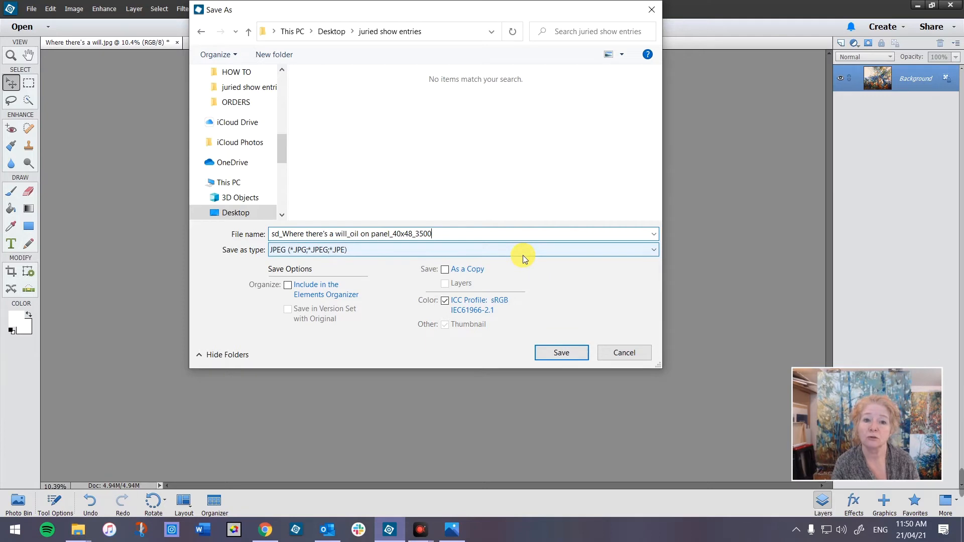
{"action": "left_click", "coordinate": [563, 354]}
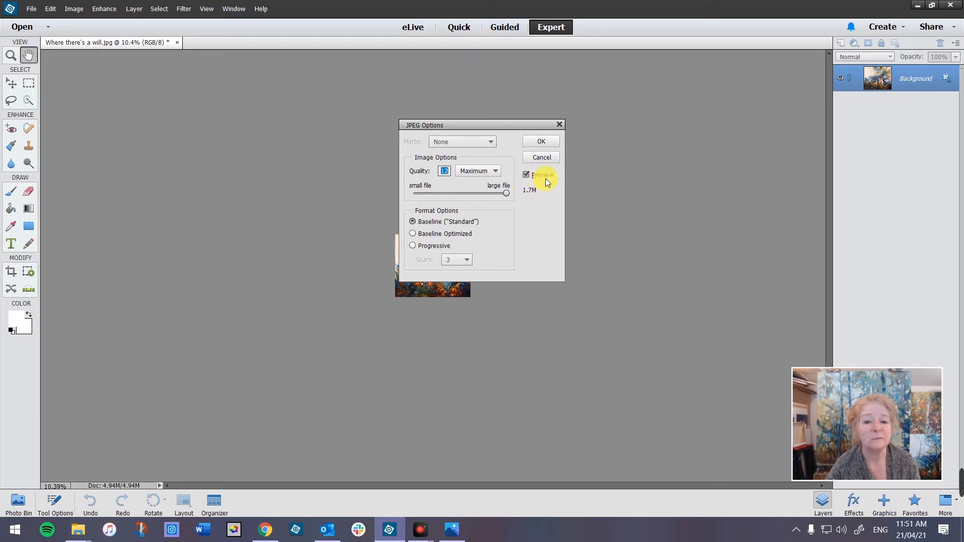
{"action": "left_click", "coordinate": [542, 158]}
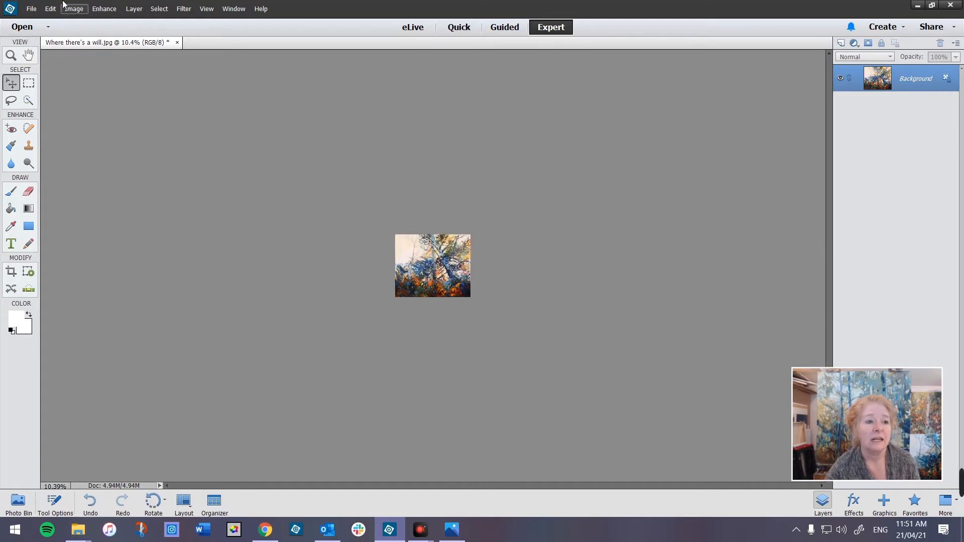
- Undo the last image resize, reopen the image size settings and set the resolution to 72 pixels/inch
{"action": "left_click", "coordinate": [50, 10]}
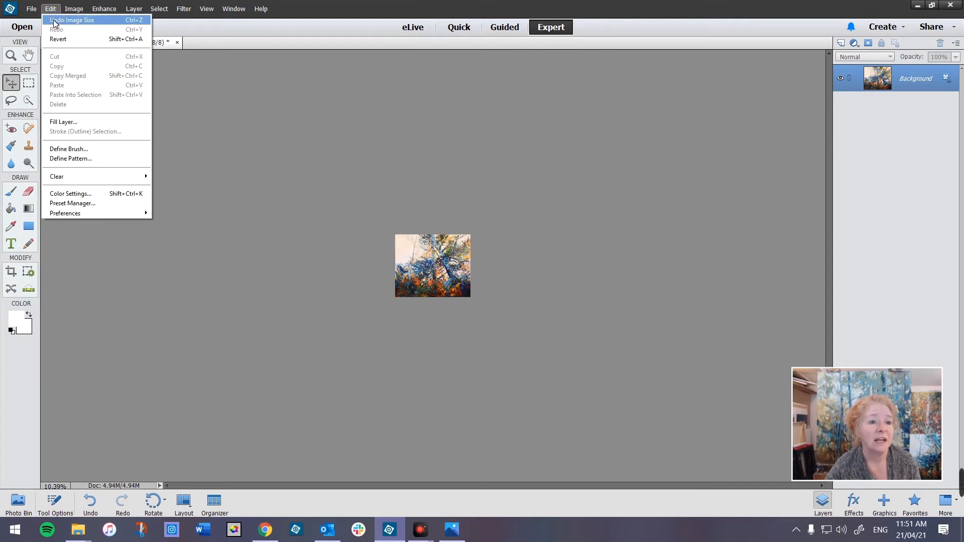
{"action": "left_click", "coordinate": [54, 20]}
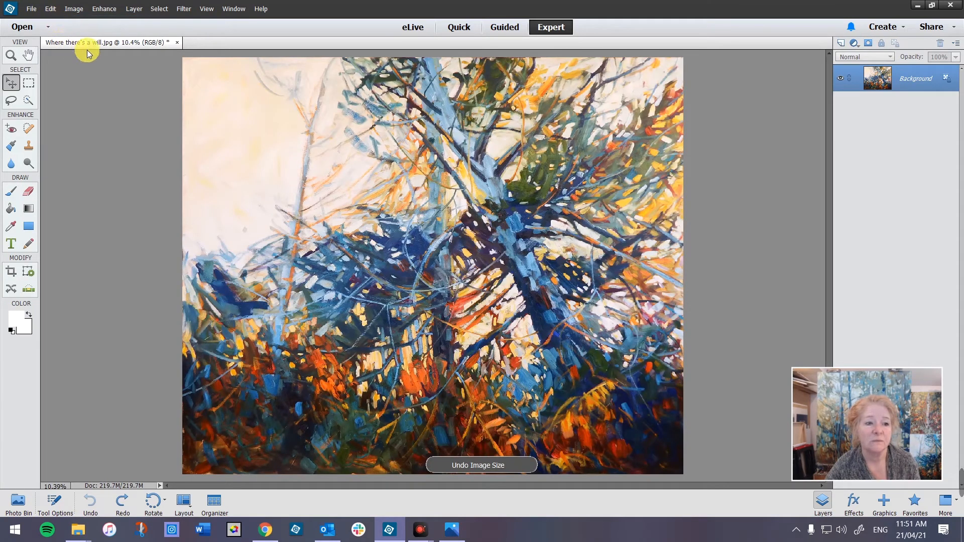
{"action": "left_click", "coordinate": [74, 9]}
{"action": "mouse_move", "coordinate": [103, 68]}
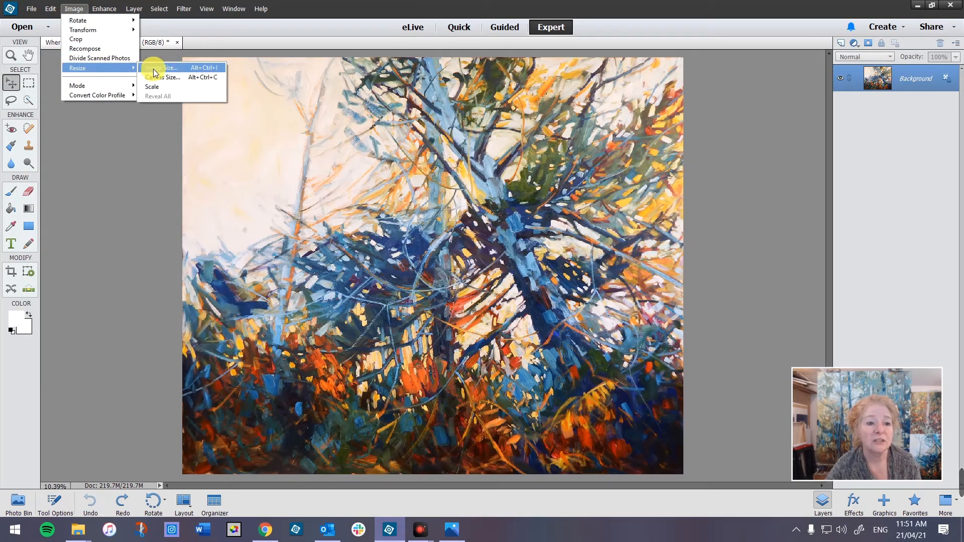
{"action": "left_click", "coordinate": [154, 69]}
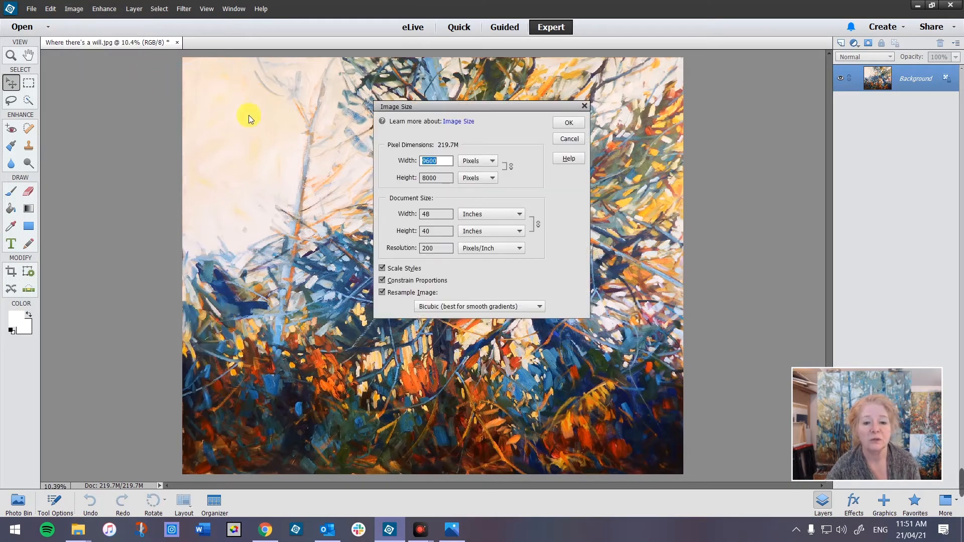
{"action": "left_click_drag", "start_coordinate": [435, 249], "coordinate": [409, 251]}
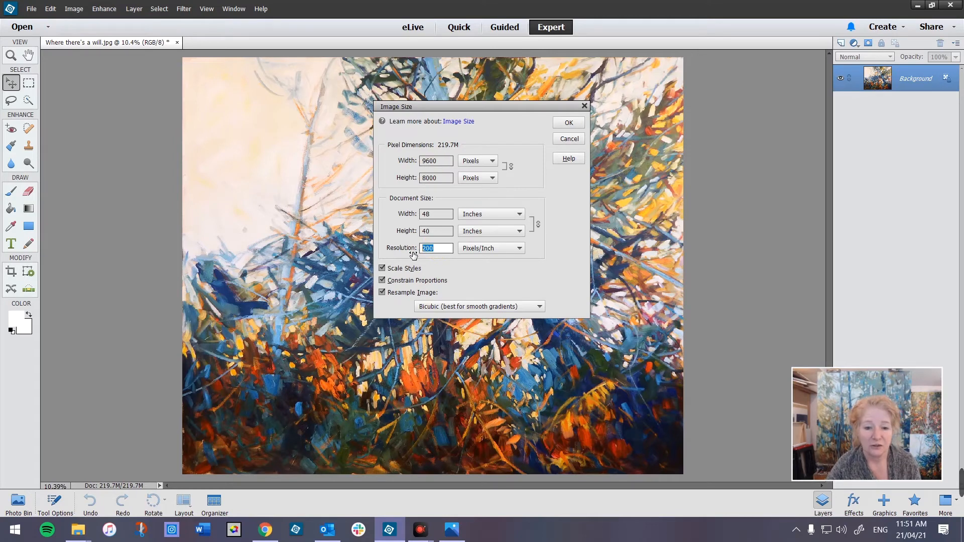
{"action": "type", "text": "72"}
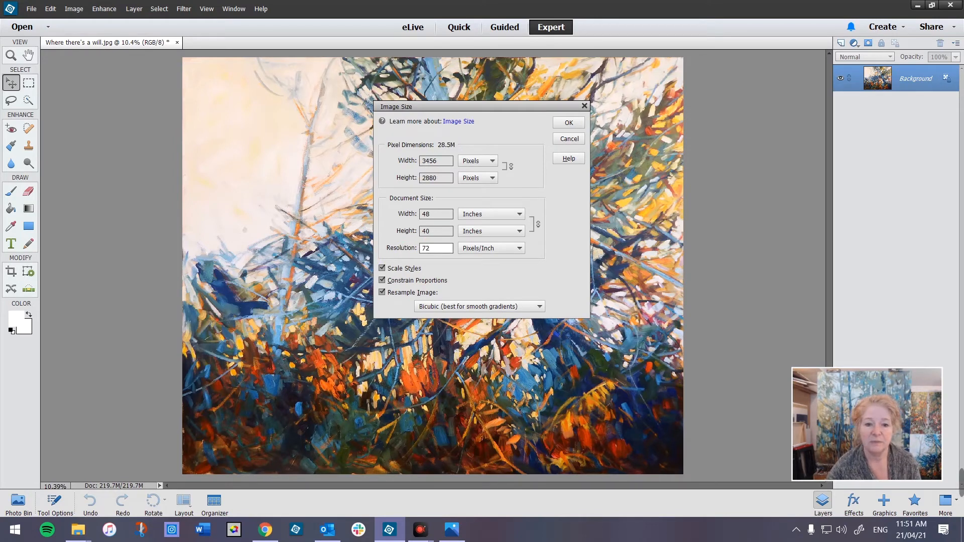
- Set the document width to 30 inches with constrained proportions and apply the new image size
{"action": "left_click", "coordinate": [436, 214]}
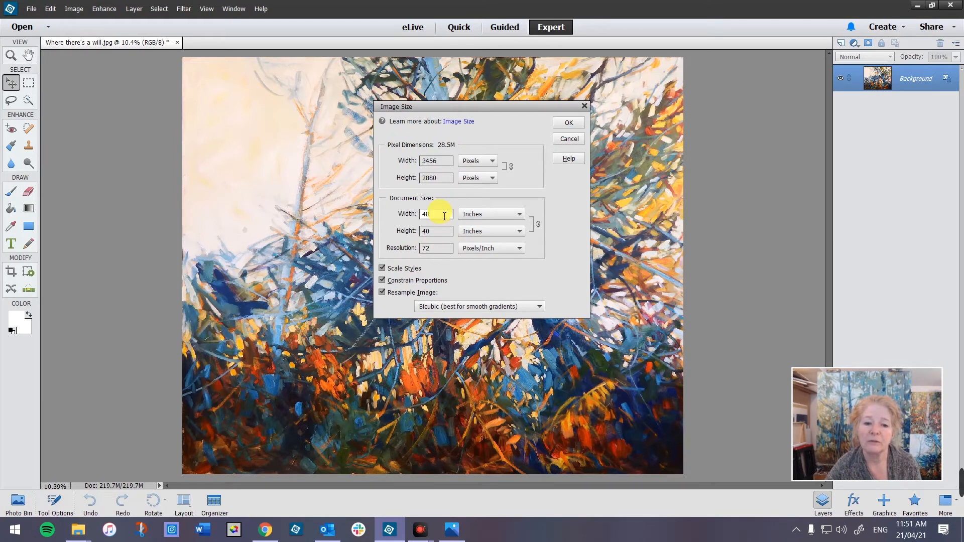
{"action": "left_click_drag", "start_coordinate": [432, 214], "coordinate": [424, 214]}
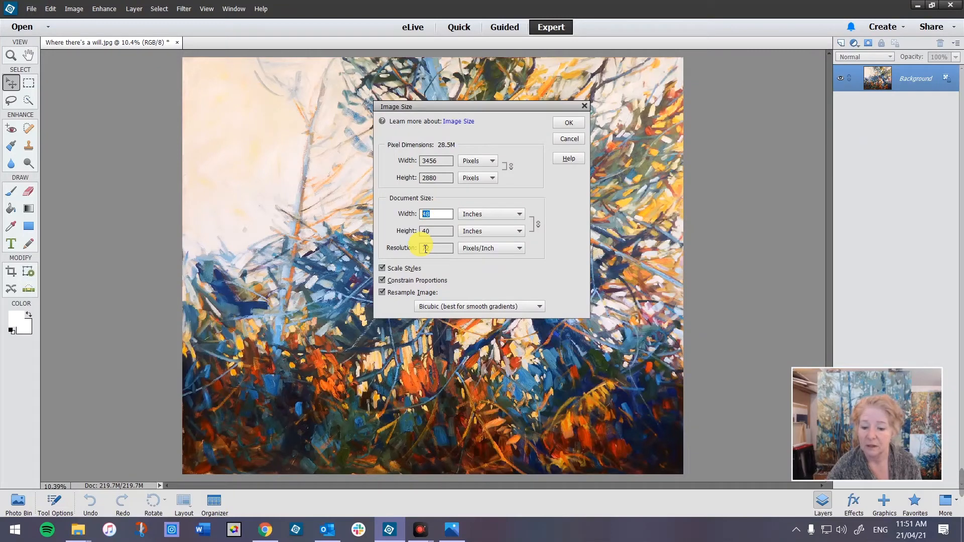
{"action": "type", "text": "30"}
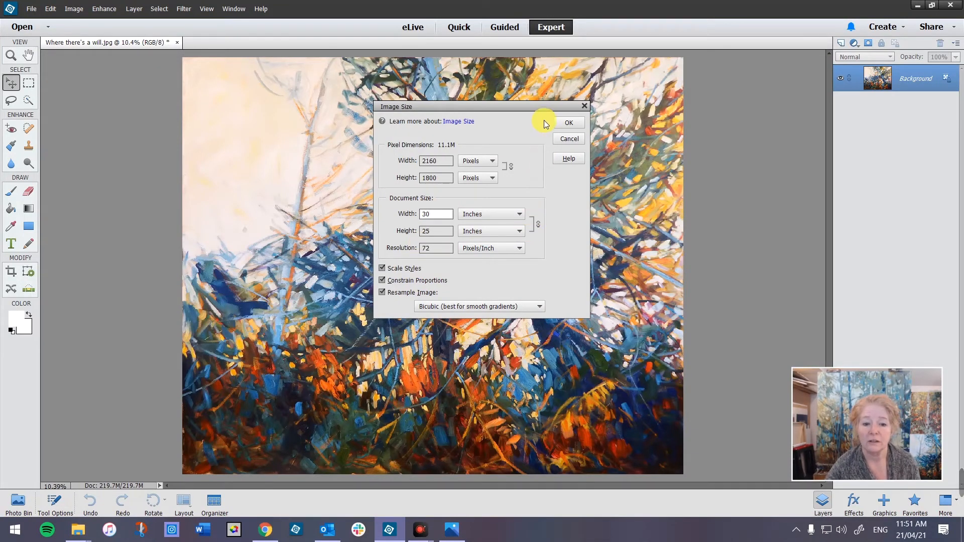
{"action": "left_click", "coordinate": [571, 124]}
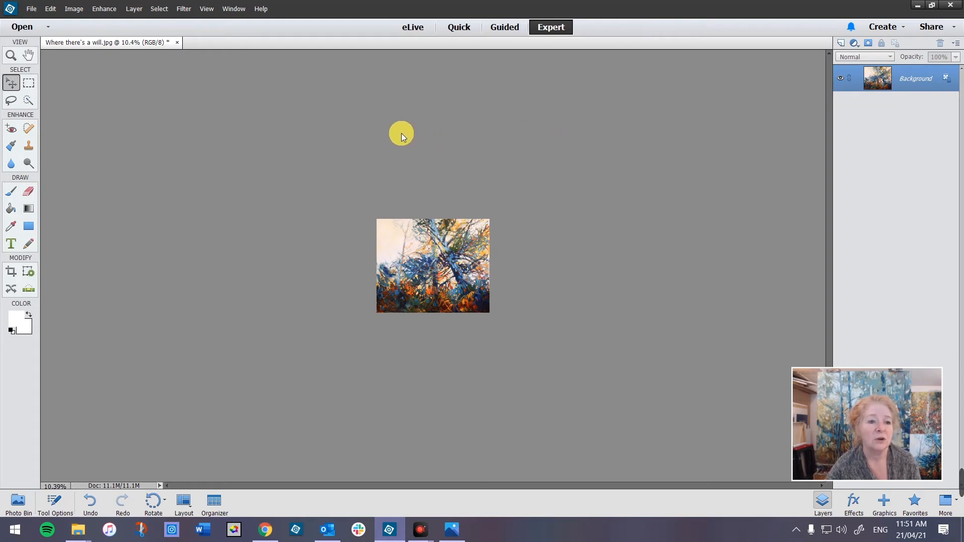
- Start saving the resized image as a new JPEG in the Desktop's "juried show entries" folder
{"action": "left_click", "coordinate": [31, 8]}
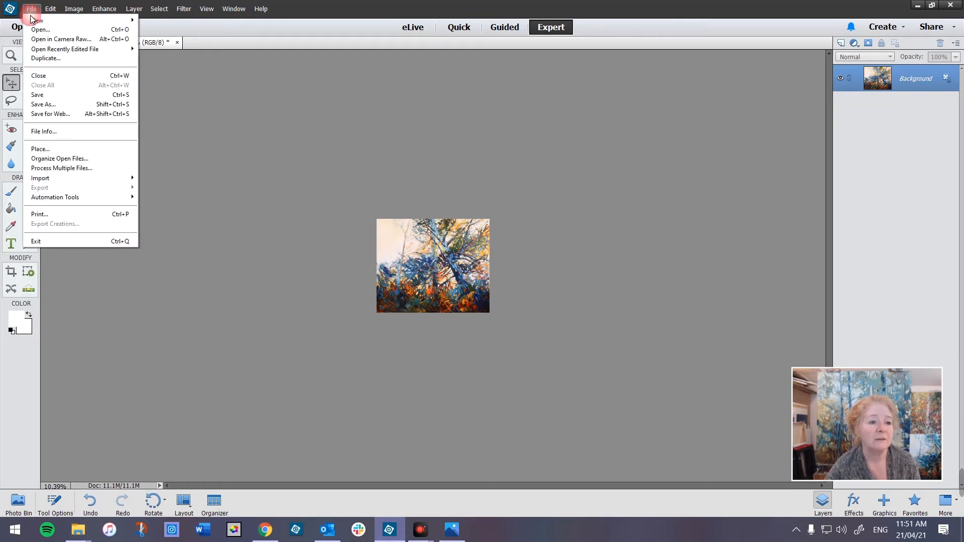
{"action": "left_click", "coordinate": [50, 104]}
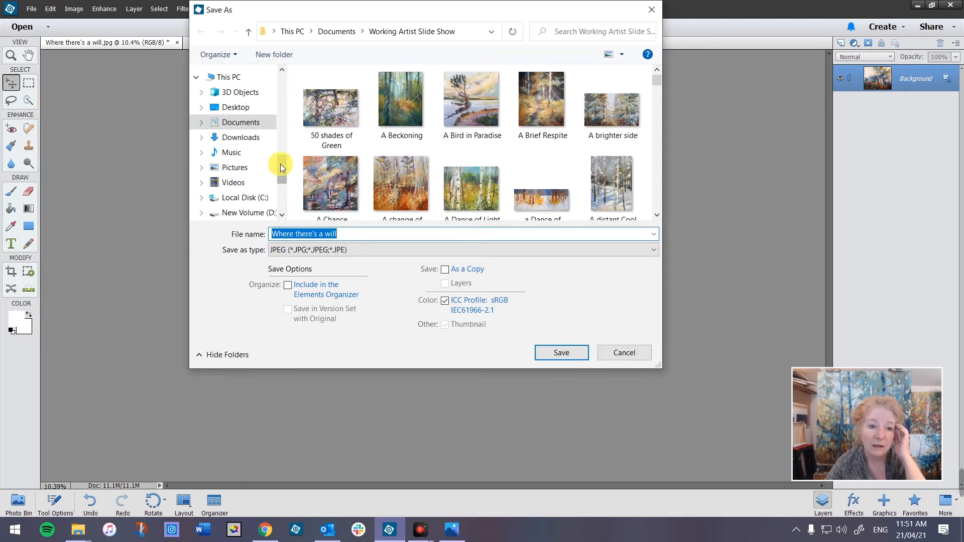
{"action": "left_click_drag", "start_coordinate": [280, 161], "coordinate": [282, 81]}
{"action": "left_click", "coordinate": [258, 105]}
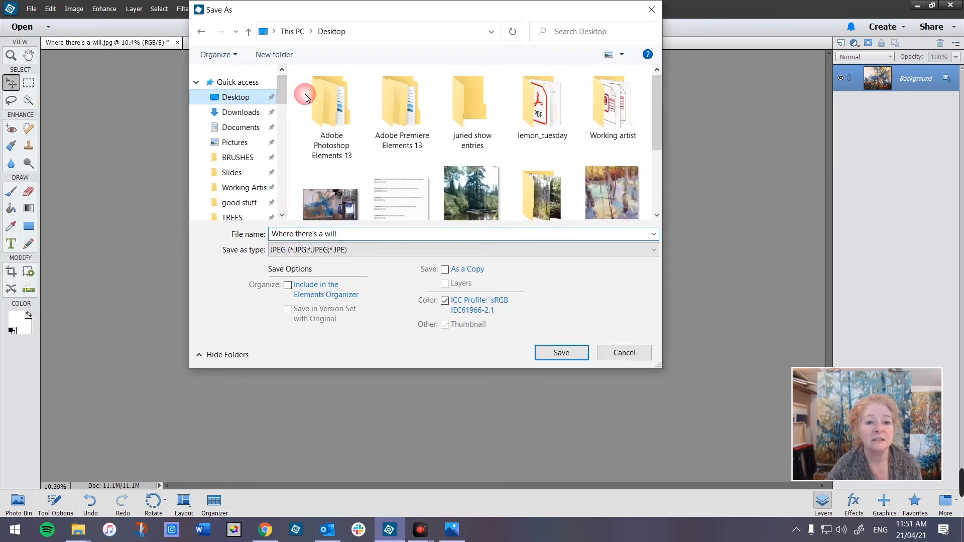
{"action": "left_click", "coordinate": [366, 234]}
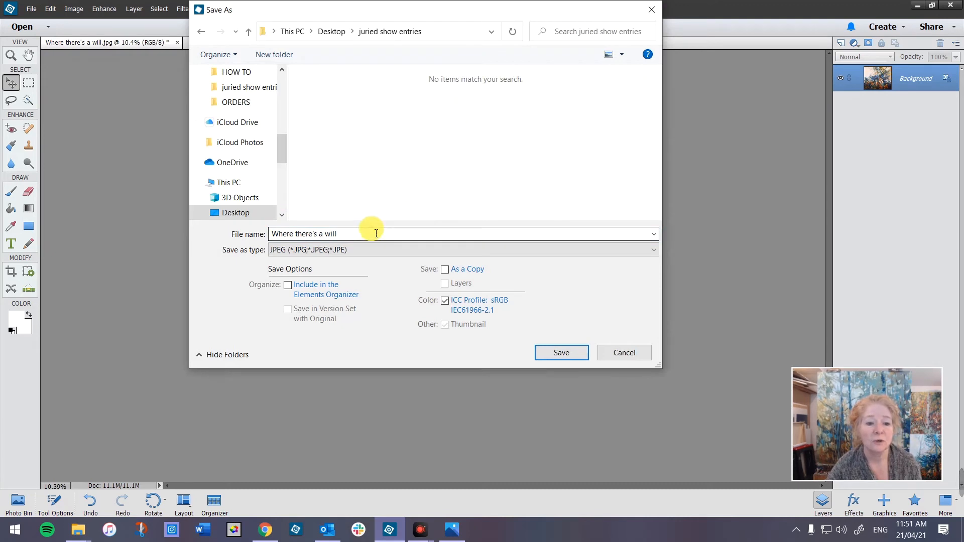
- Name the file "sd_Where there's a will_oilonpanel_40x48_3500" and proceed with the save to the JPEG options
{"action": "triple_click", "coordinate": [284, 235]}
{"action": "left_click", "coordinate": [275, 234]}
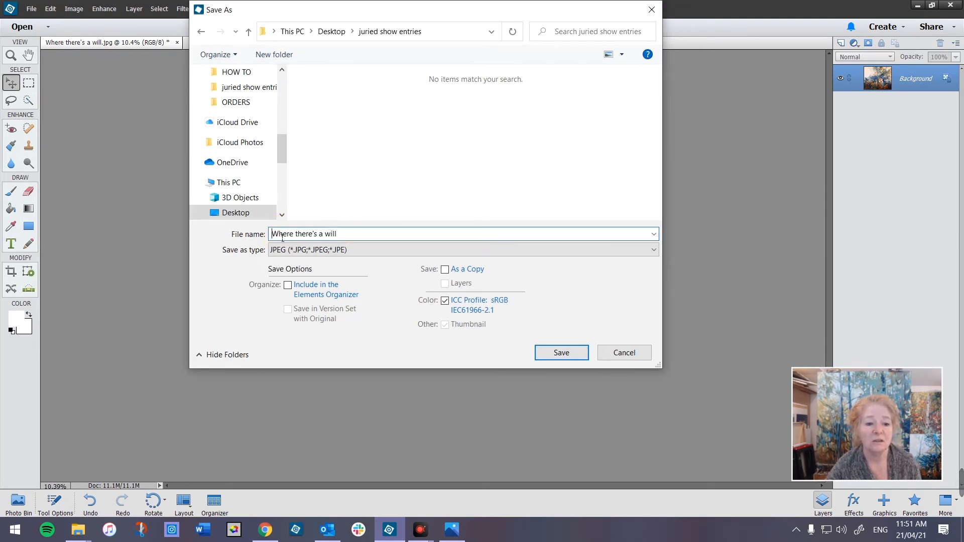
{"action": "type", "text": "sd_"}
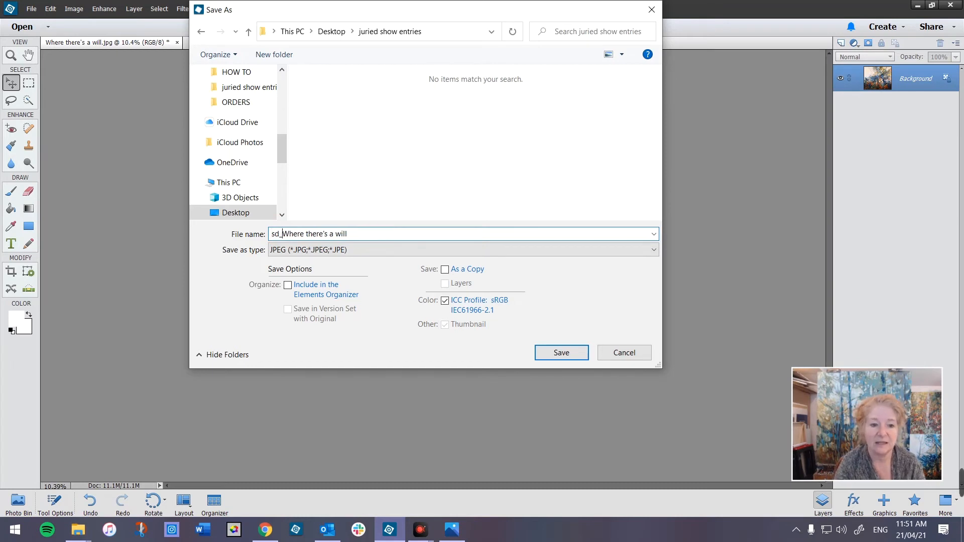
{"action": "left_click", "coordinate": [365, 238]}
{"action": "left_click", "coordinate": [363, 235]}
{"action": "type", "text": "_oilo"}
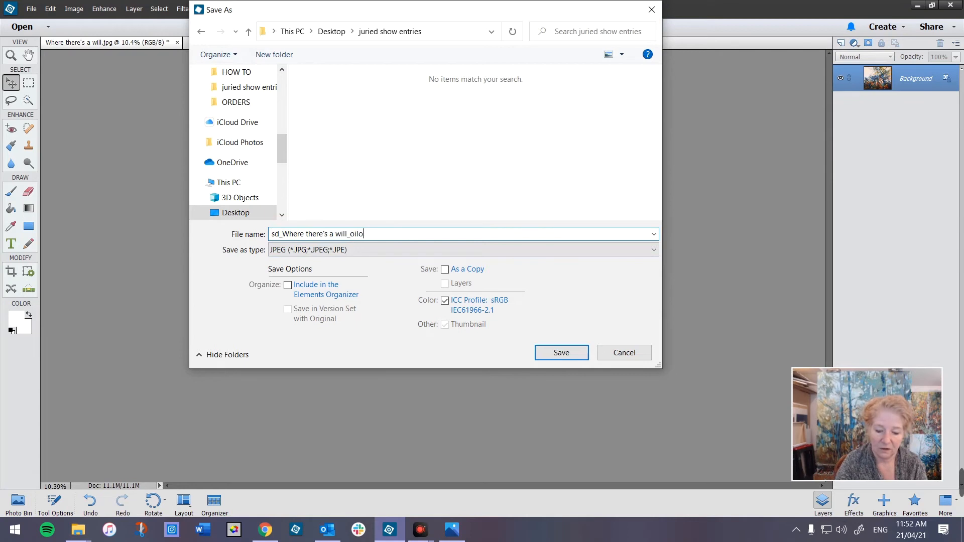
{"action": "type", "text": "npaenl"}
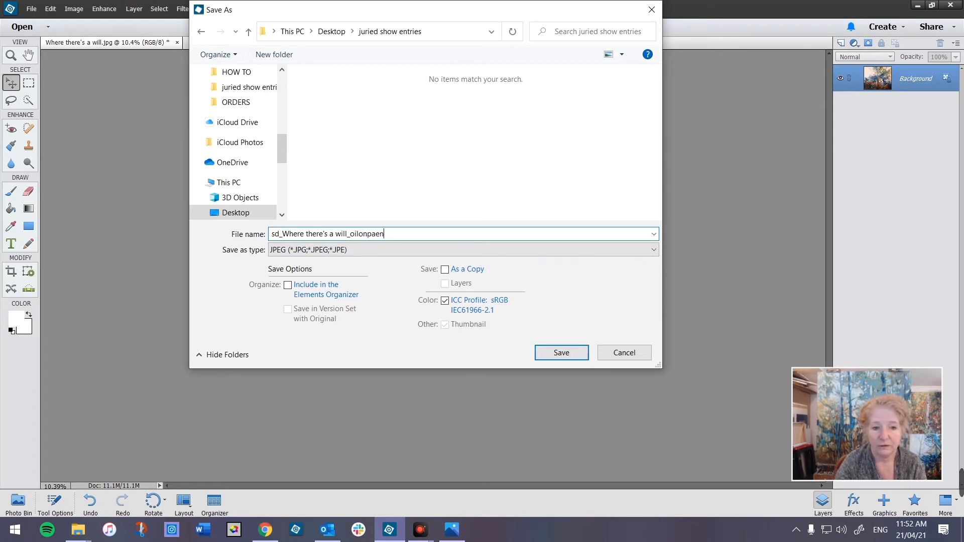
{"action": "key", "text": "BackSpace"}
{"action": "key", "text": "BackSpace"}
{"action": "type", "text": "nel"}
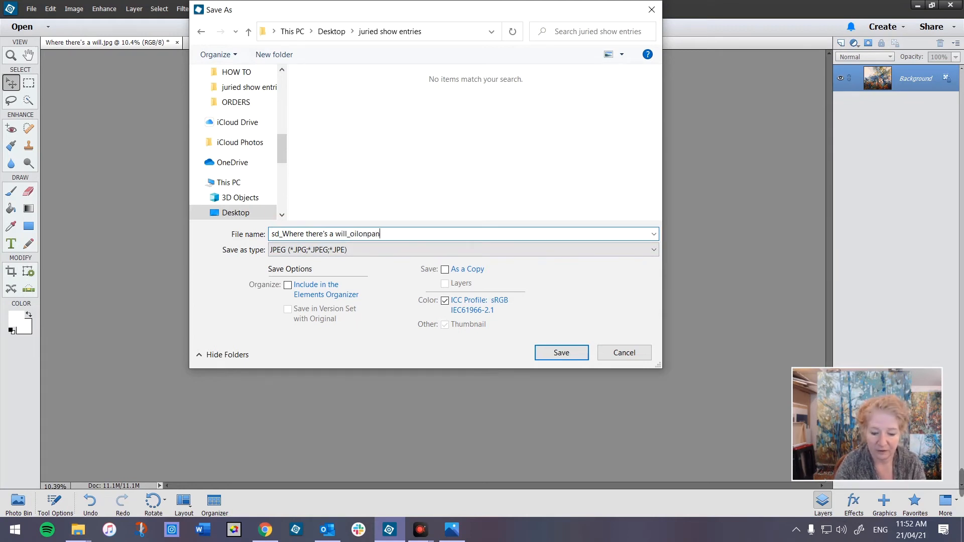
{"action": "type", "text": "_40x48"}
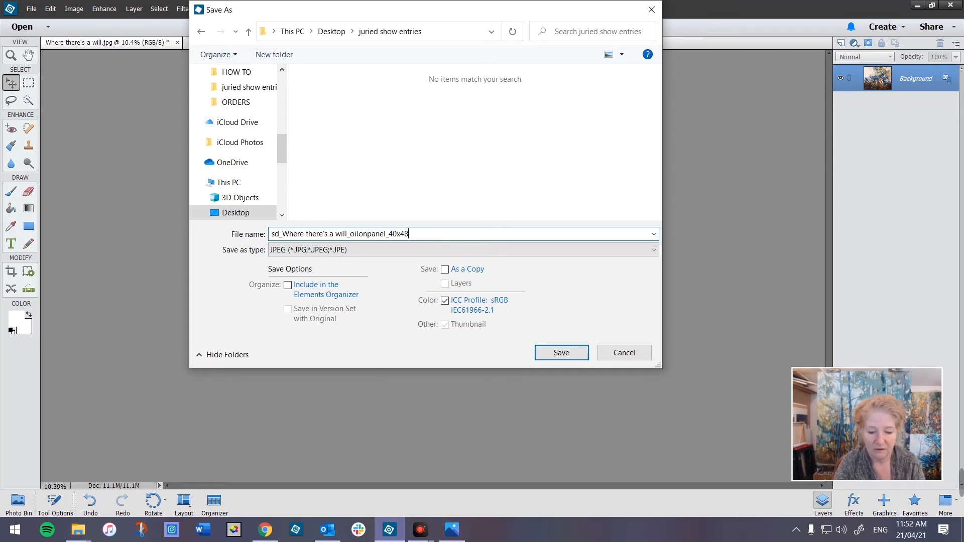
{"action": "type", "text": "_3500"}
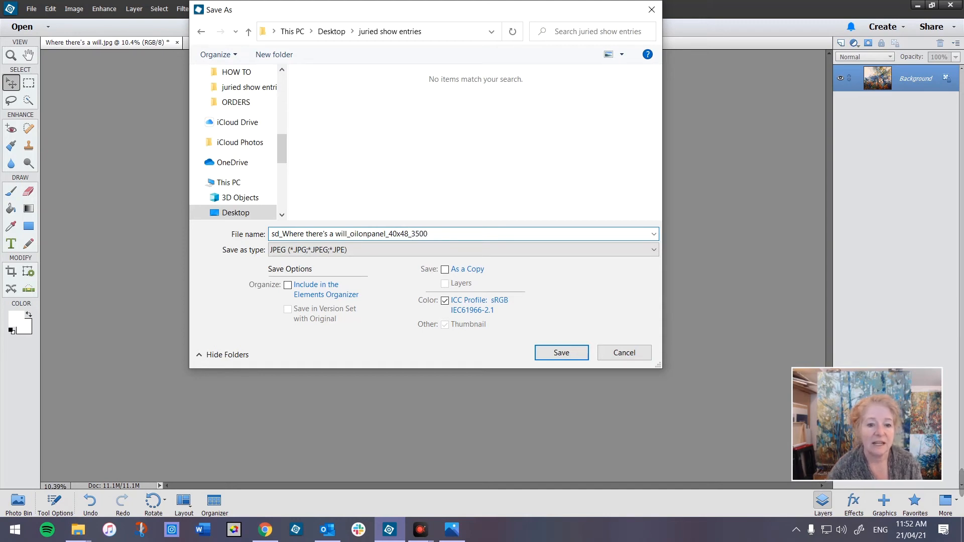
{"action": "left_click", "coordinate": [560, 354]}
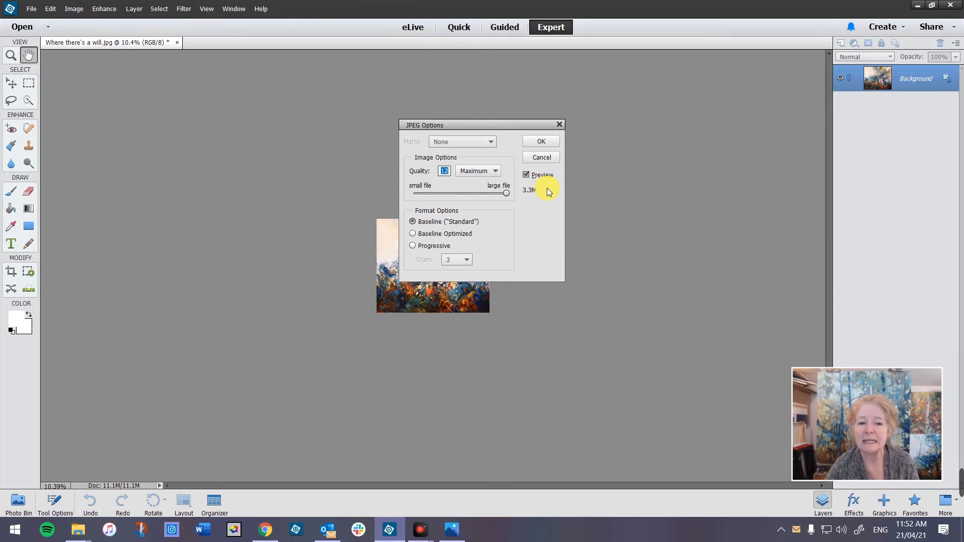
- Finish saving the JPEG at maximum quality 12 and undo the last image resize
{"action": "left_click", "coordinate": [541, 143]}
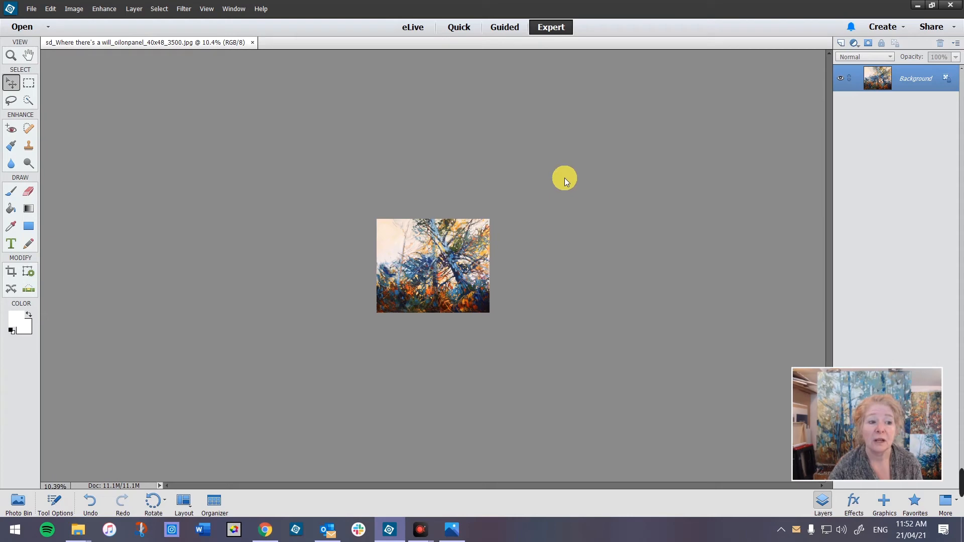
{"action": "left_click", "coordinate": [50, 10]}
{"action": "left_click", "coordinate": [52, 11]}
{"action": "left_click", "coordinate": [56, 20]}
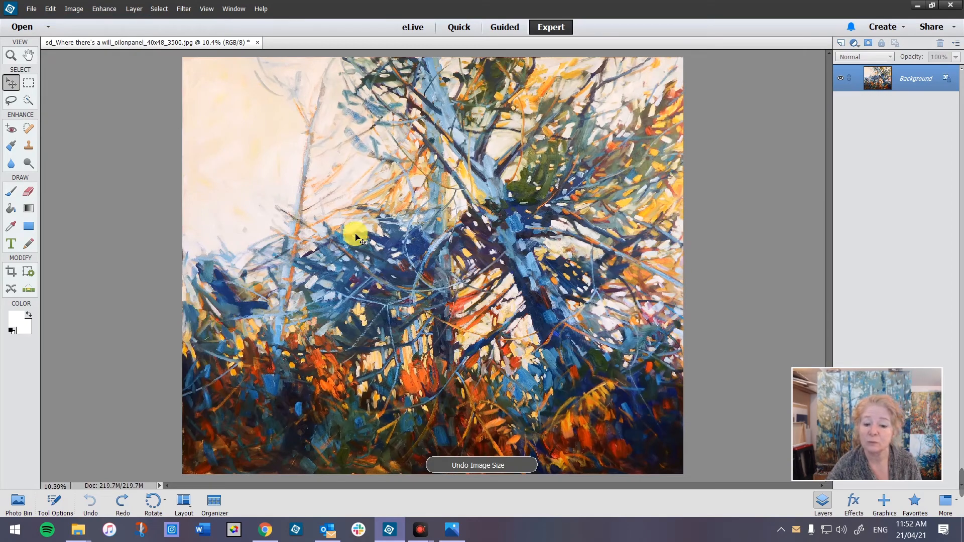
- Resize the painting to 72 pixels/inch and a document width of 40 inches with constrained proportions
{"action": "left_click", "coordinate": [74, 9]}
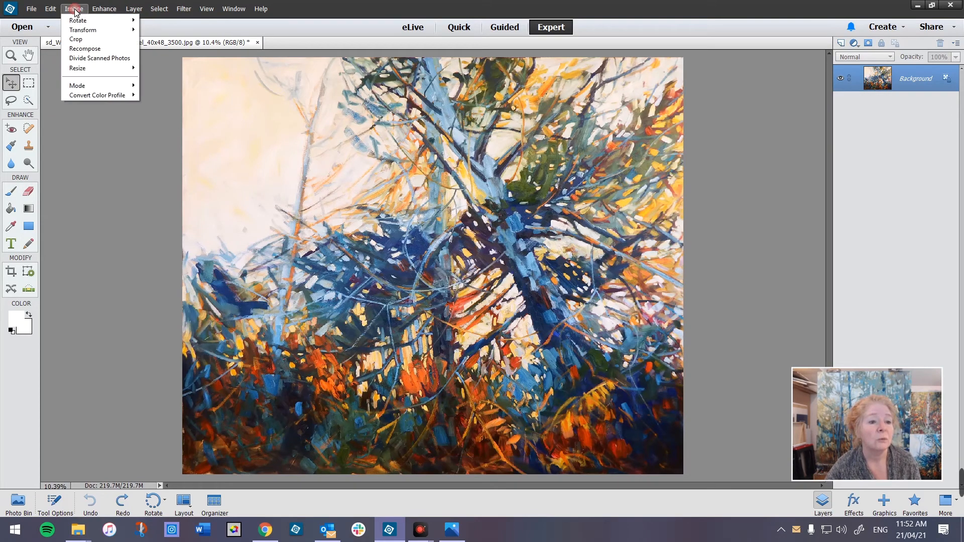
{"action": "mouse_move", "coordinate": [119, 67]}
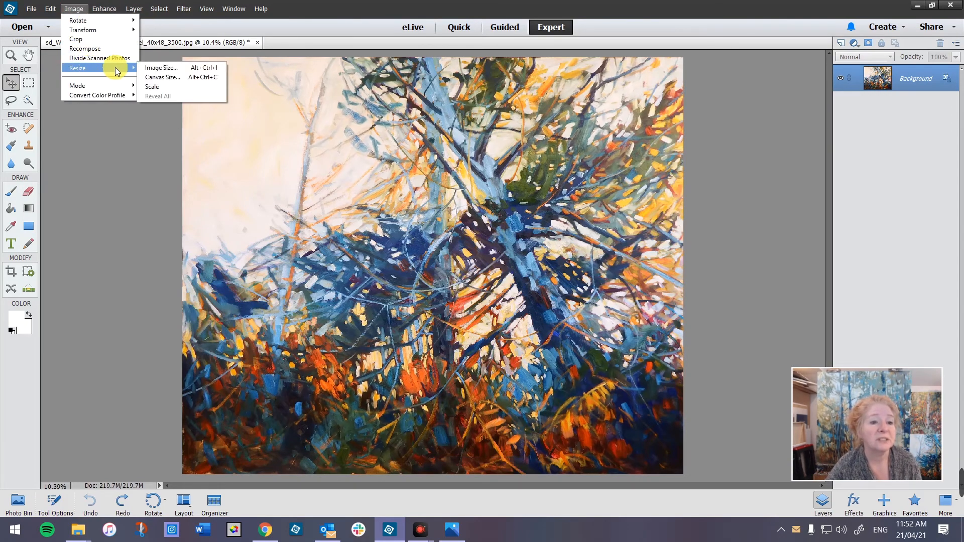
{"action": "left_click", "coordinate": [153, 66]}
{"action": "double_click", "coordinate": [435, 249]}
{"action": "type", "text": "72"}
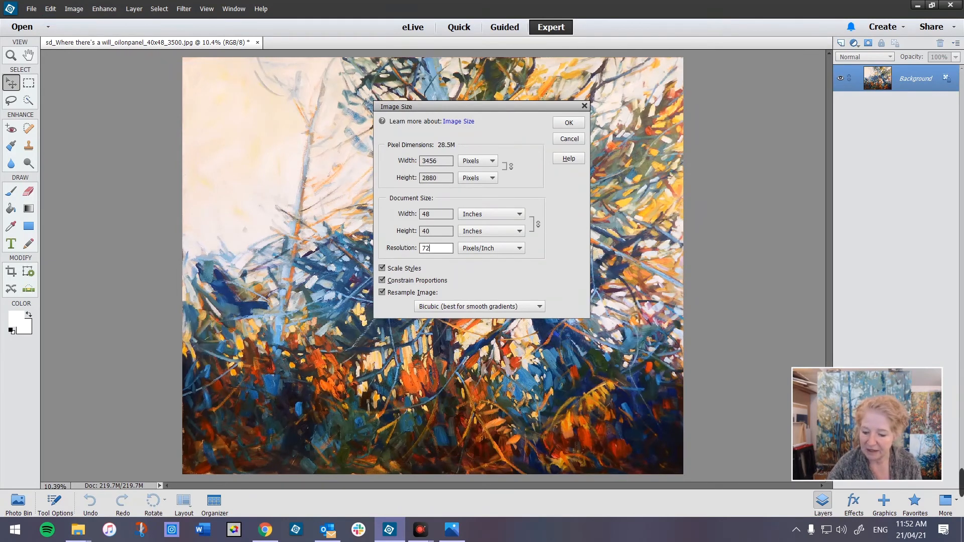
{"action": "left_click", "coordinate": [442, 219]}
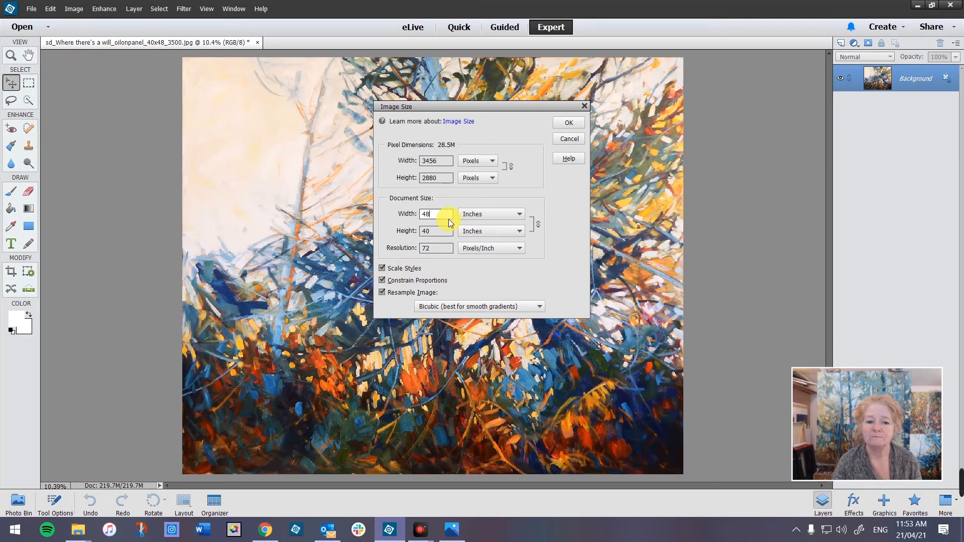
{"action": "left_click_drag", "start_coordinate": [448, 219], "coordinate": [419, 220]}
{"action": "type", "text": "40"}
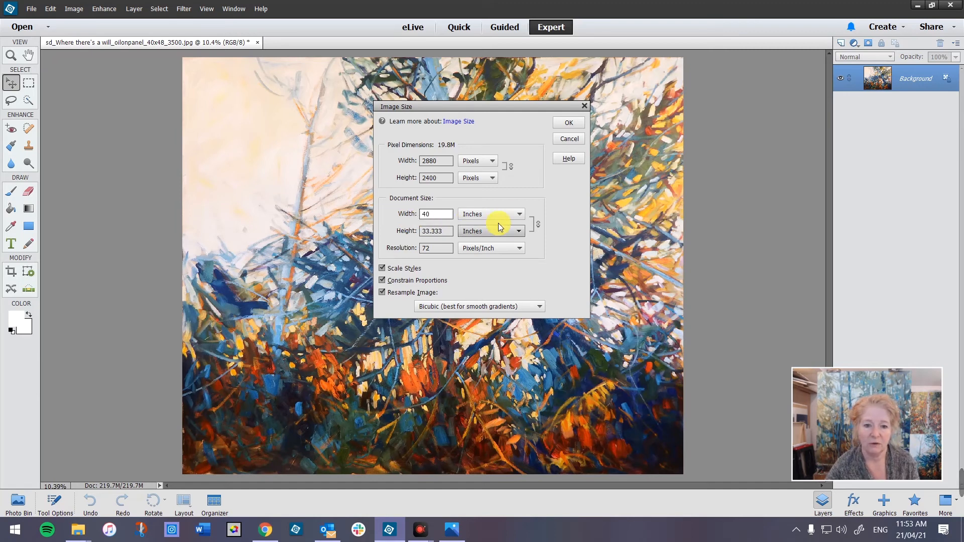
{"action": "left_click", "coordinate": [568, 137]}
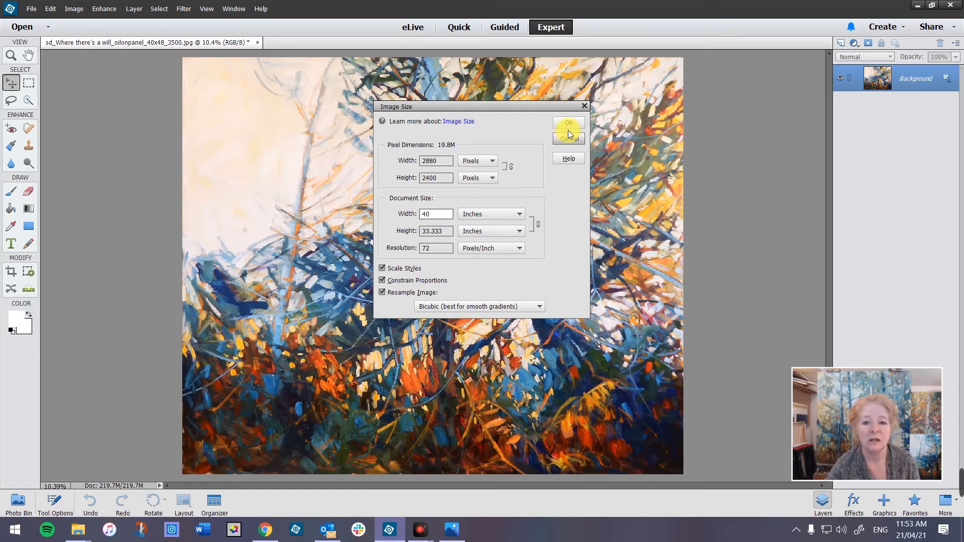
{"action": "left_click", "coordinate": [569, 123]}
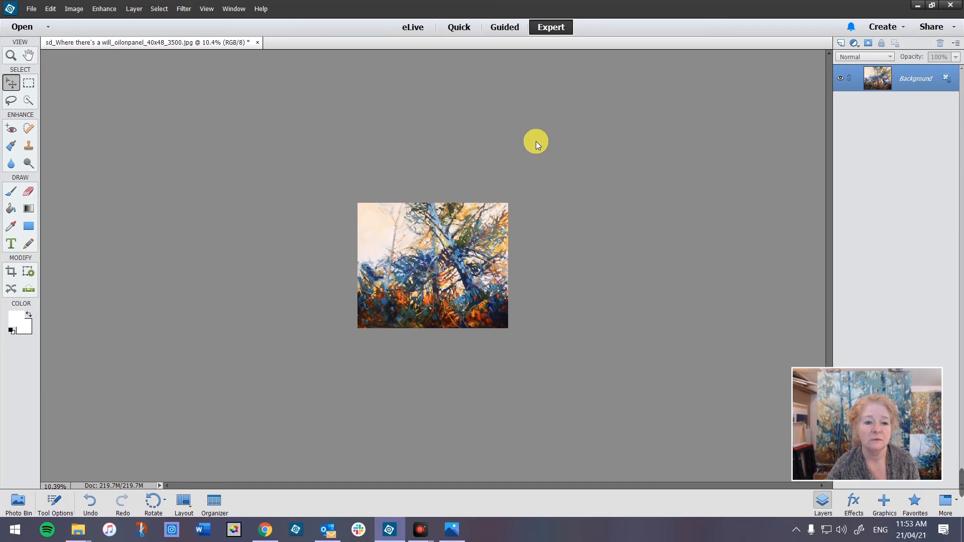
- Start saving over the existing JPEG in "juried show entries", cancel at the JPEG options and undo the 40-inch resize
{"action": "left_click", "coordinate": [33, 10]}
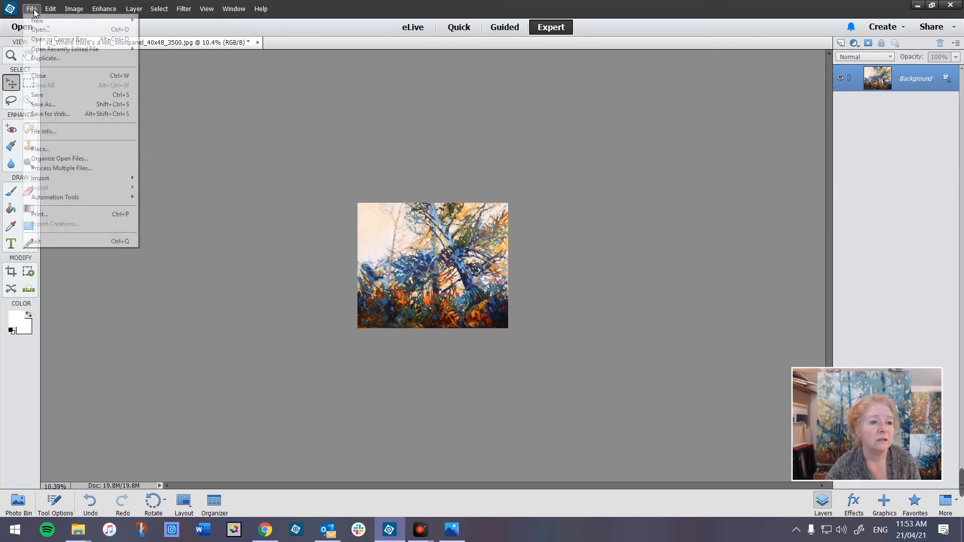
{"action": "left_click", "coordinate": [48, 102]}
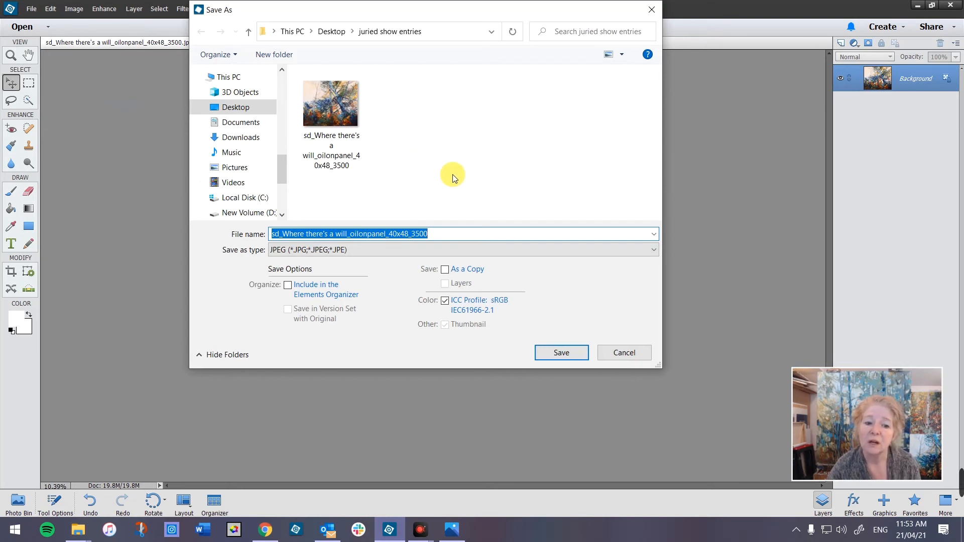
{"action": "left_click", "coordinate": [557, 351]}
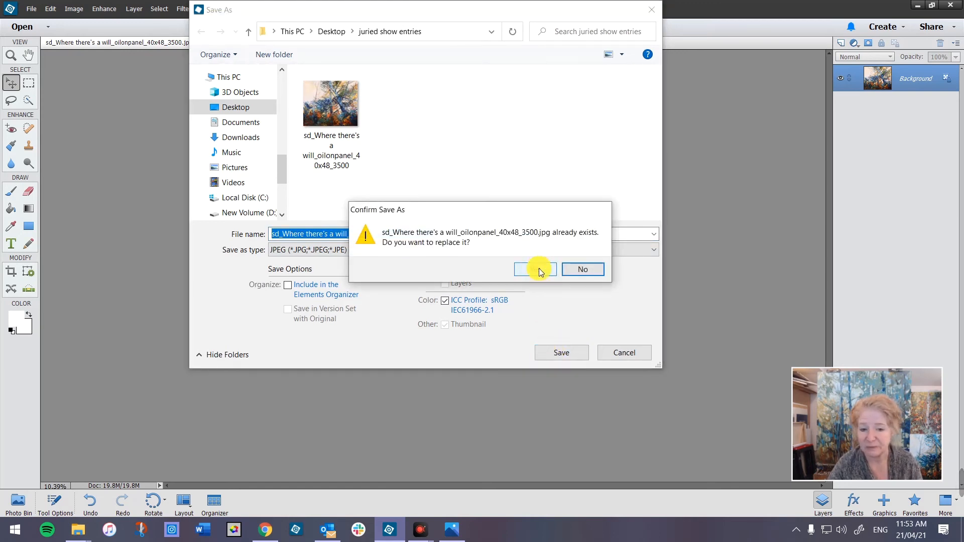
{"action": "left_click", "coordinate": [535, 269]}
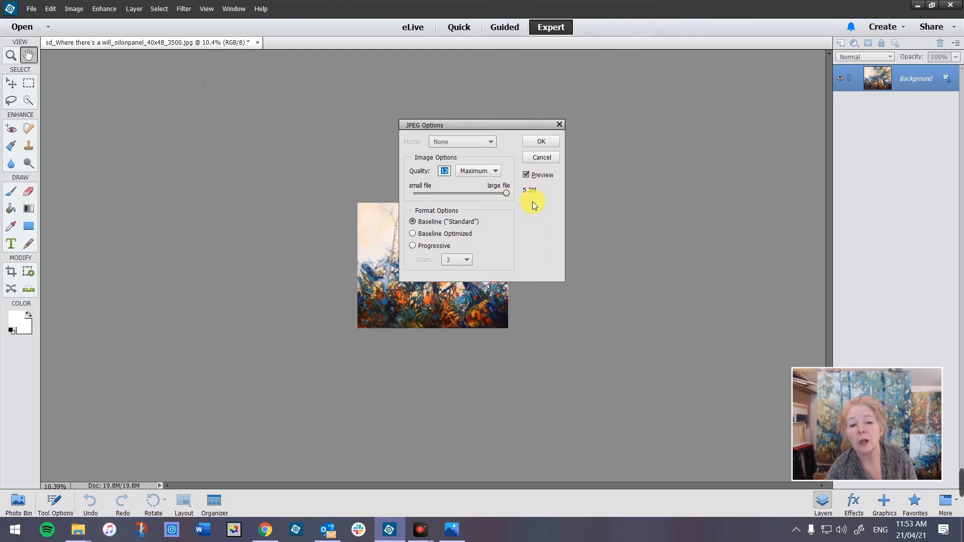
{"action": "left_click", "coordinate": [541, 159]}
{"action": "left_click", "coordinate": [51, 9]}
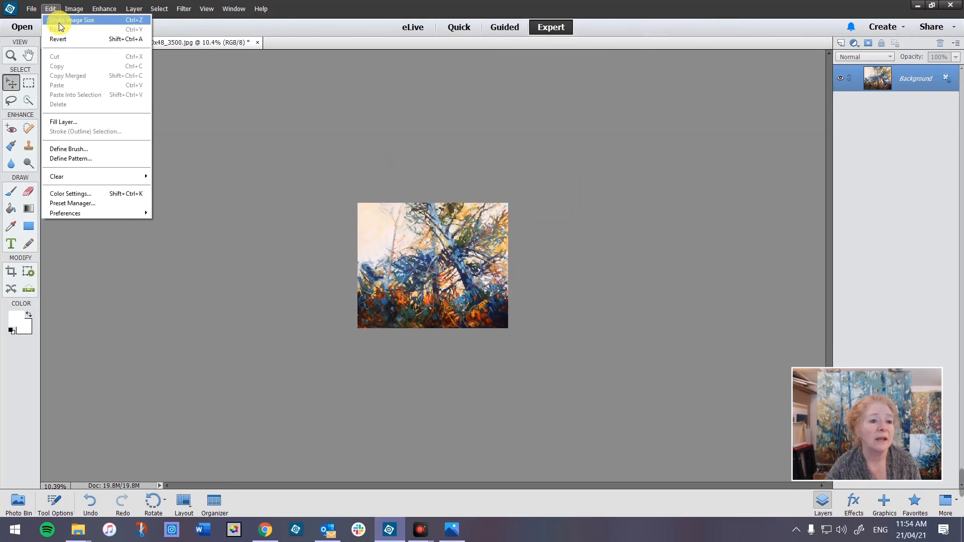
{"action": "left_click", "coordinate": [60, 18]}
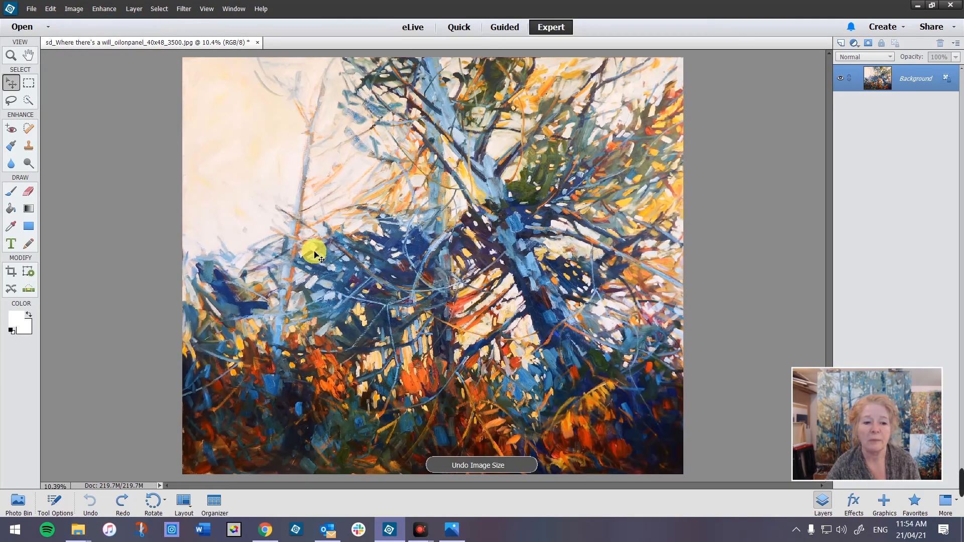
- Resize the painting to 72 pixels/inch and a document width of 38 inches with constrained proportions
{"action": "left_click", "coordinate": [80, 11]}
{"action": "mouse_move", "coordinate": [107, 69]}
{"action": "left_click", "coordinate": [146, 71]}
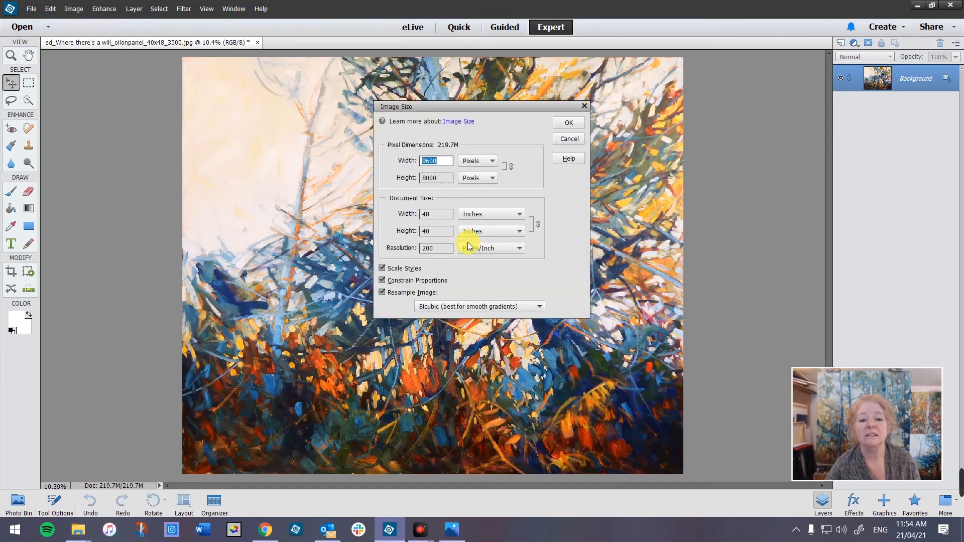
{"action": "double_click", "coordinate": [424, 248]}
{"action": "type", "text": "72"}
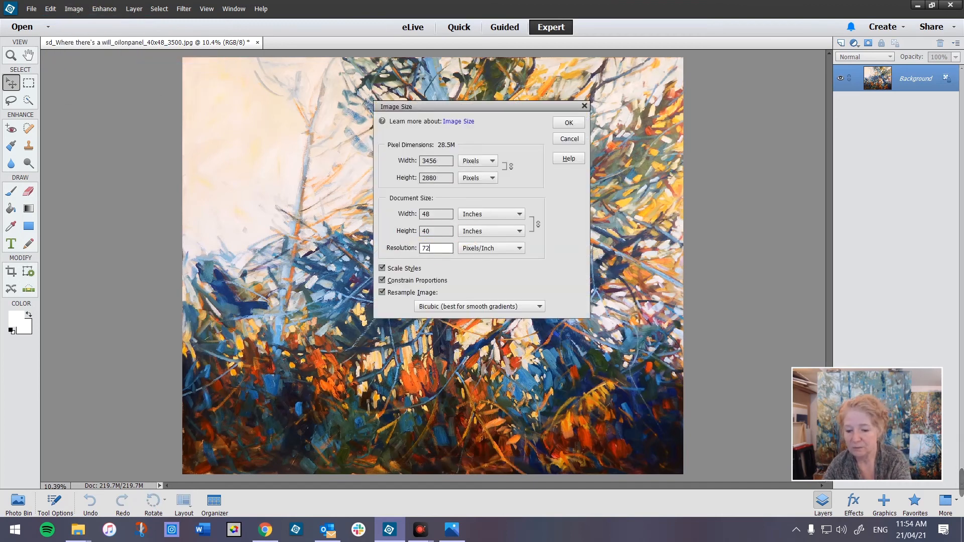
{"action": "left_click", "coordinate": [435, 232]}
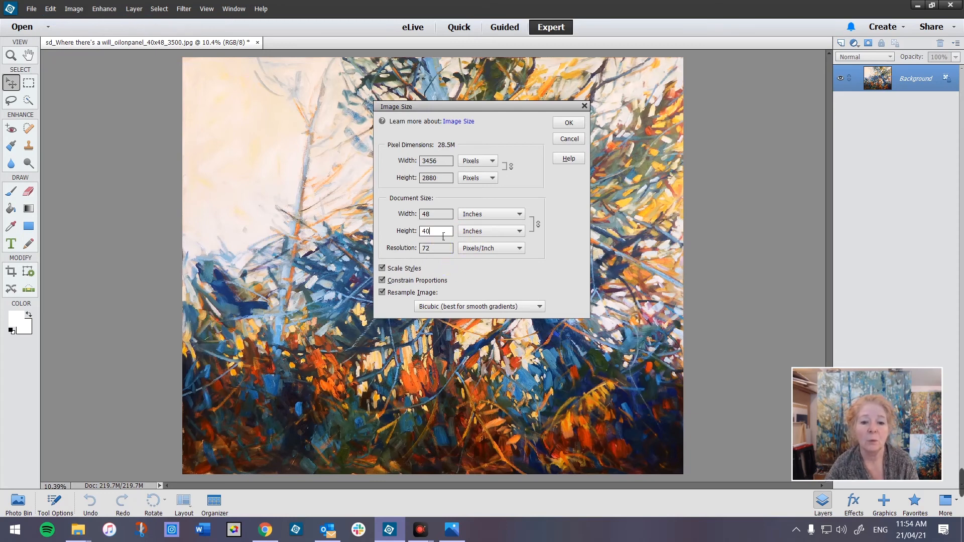
{"action": "double_click", "coordinate": [441, 216]}
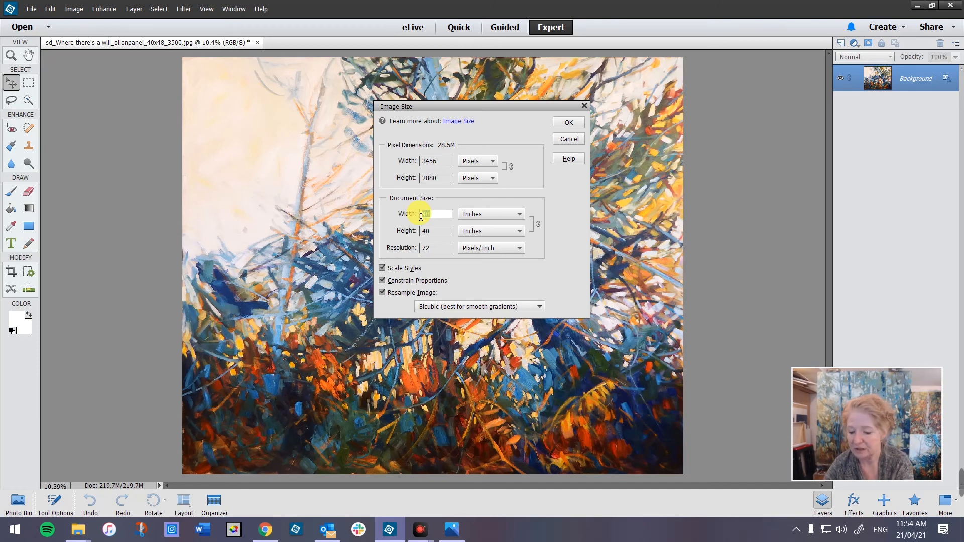
{"action": "type", "text": "38"}
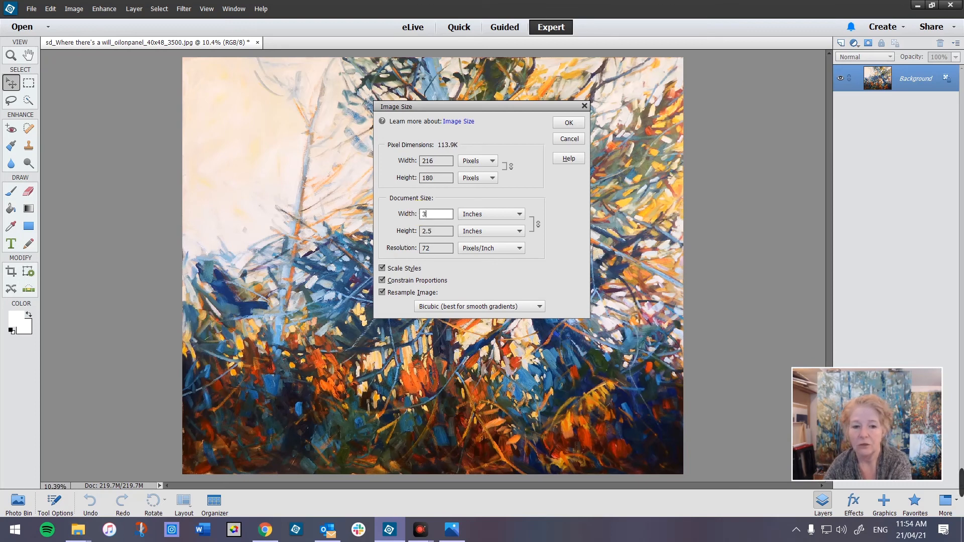
{"action": "left_click", "coordinate": [568, 125]}
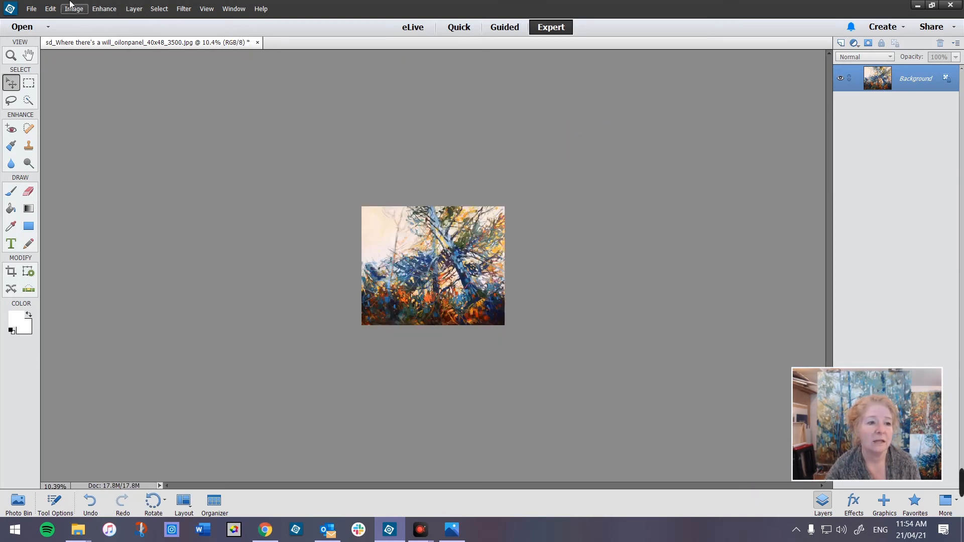
- Save the image as a maximum quality 12 JPEG, replacing "sd_Where there's a will_oilonpanel_40x48_3500" in the "juried show entries" folder
{"action": "left_click", "coordinate": [31, 8]}
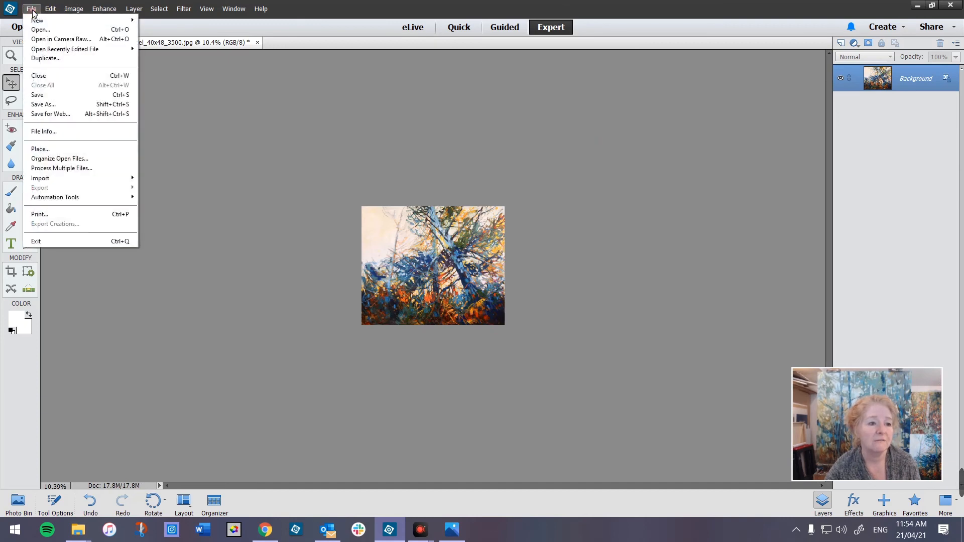
{"action": "left_click", "coordinate": [64, 105]}
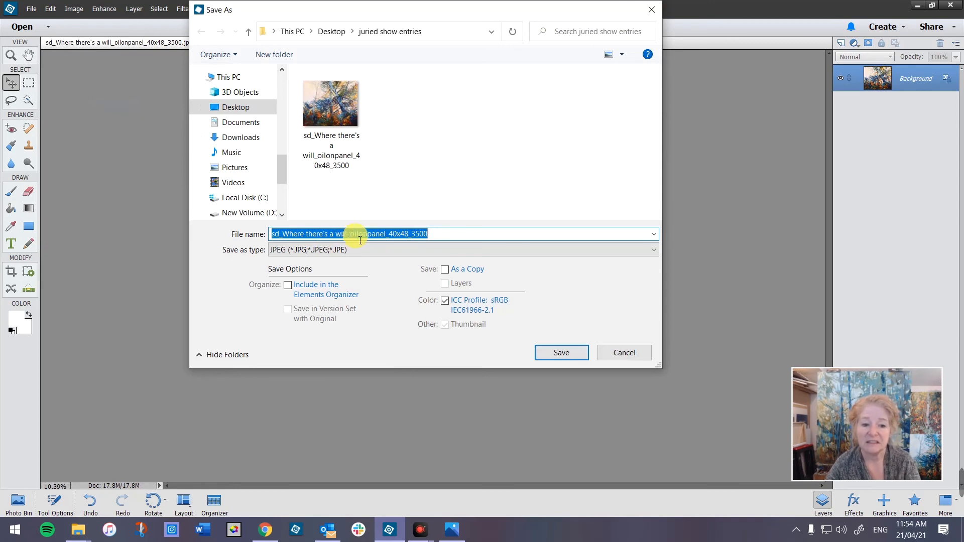
{"action": "left_click", "coordinate": [569, 353]}
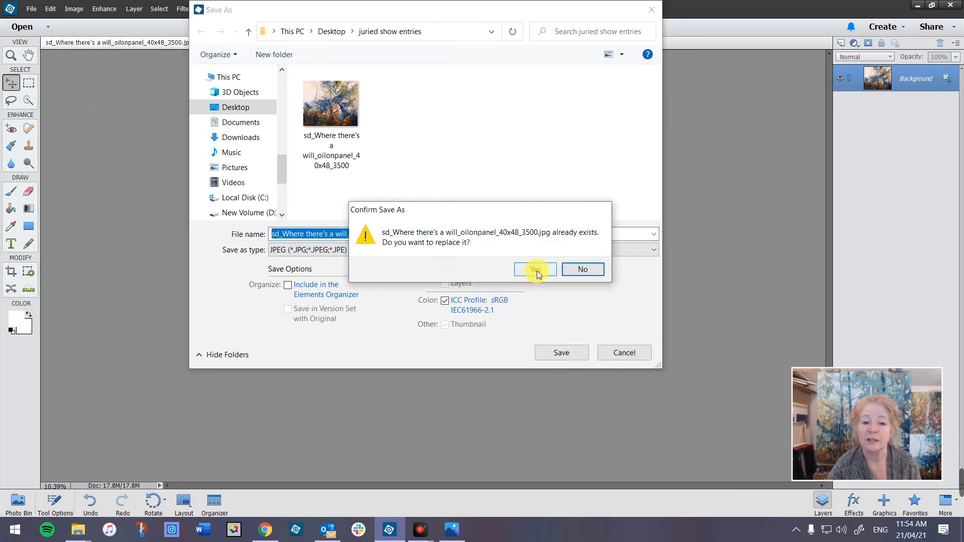
{"action": "left_click", "coordinate": [536, 270]}
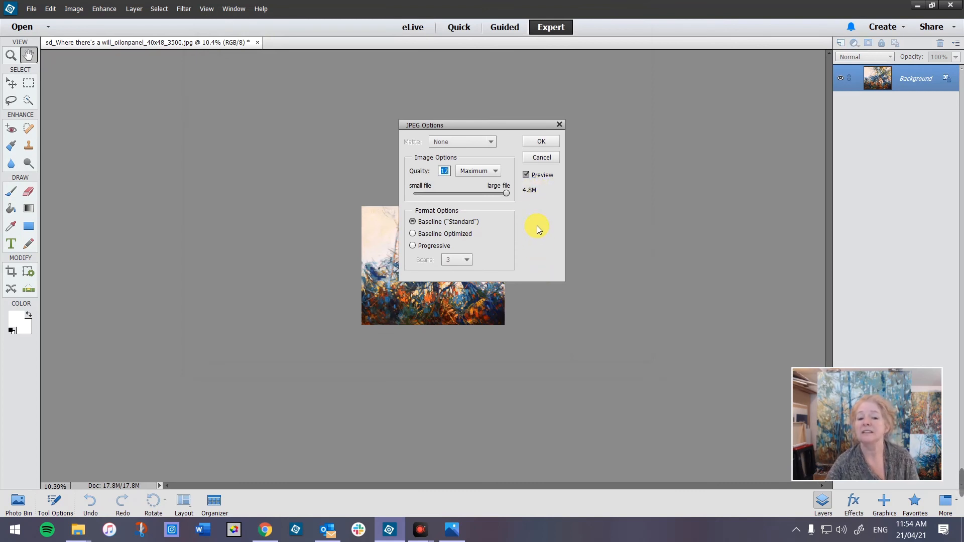
{"action": "left_click", "coordinate": [546, 140]}
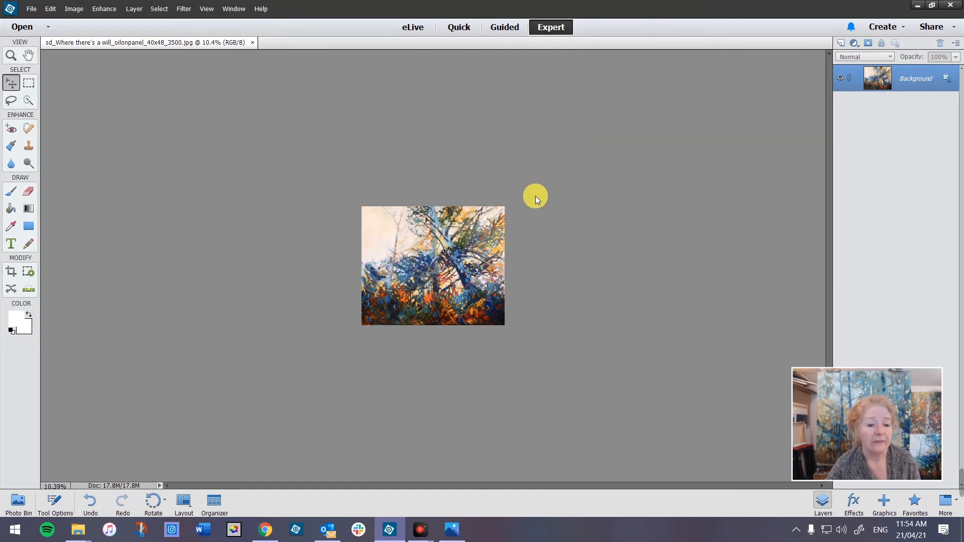
- Switch to the File Explorer window of the "juried show entries" folder to check the saved JPEG
{"action": "mouse_move", "coordinate": [83, 530]}
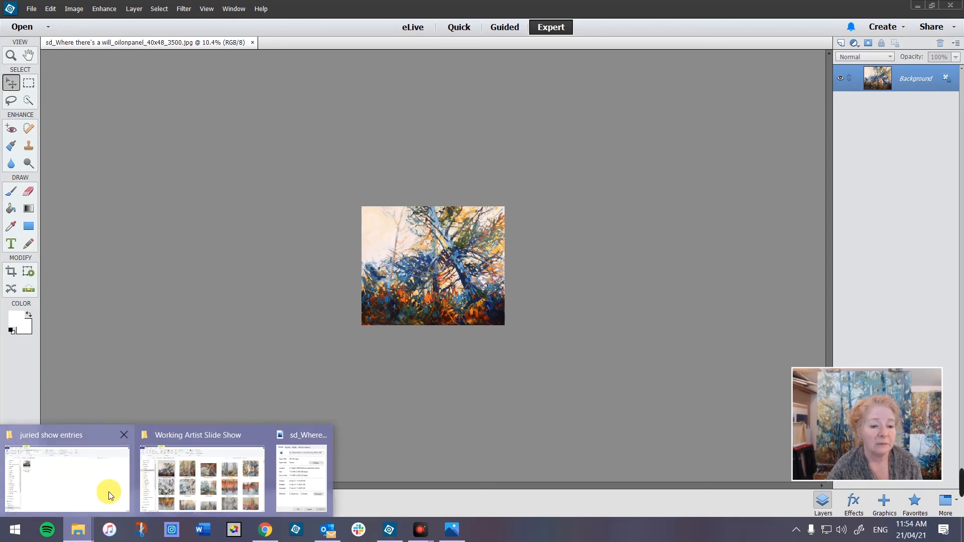
{"action": "left_click", "coordinate": [94, 477]}
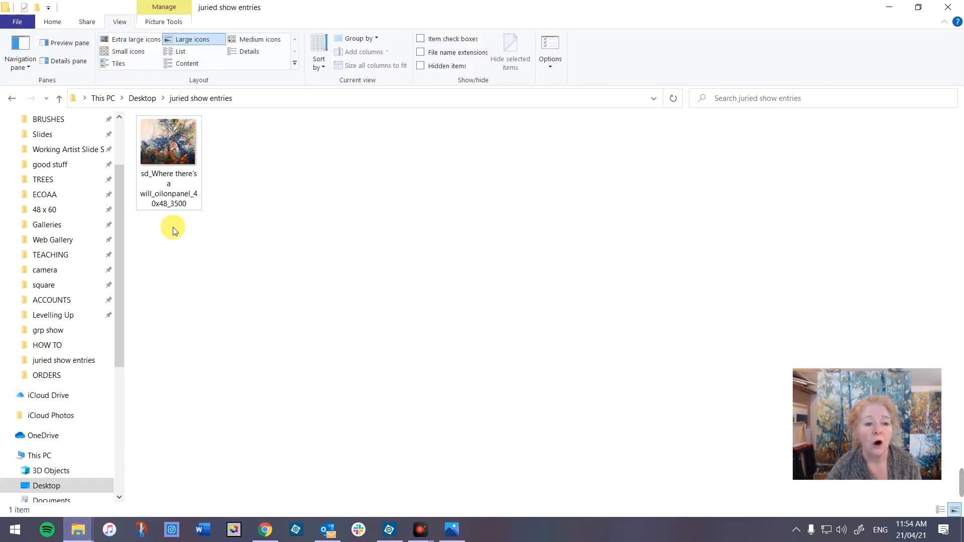